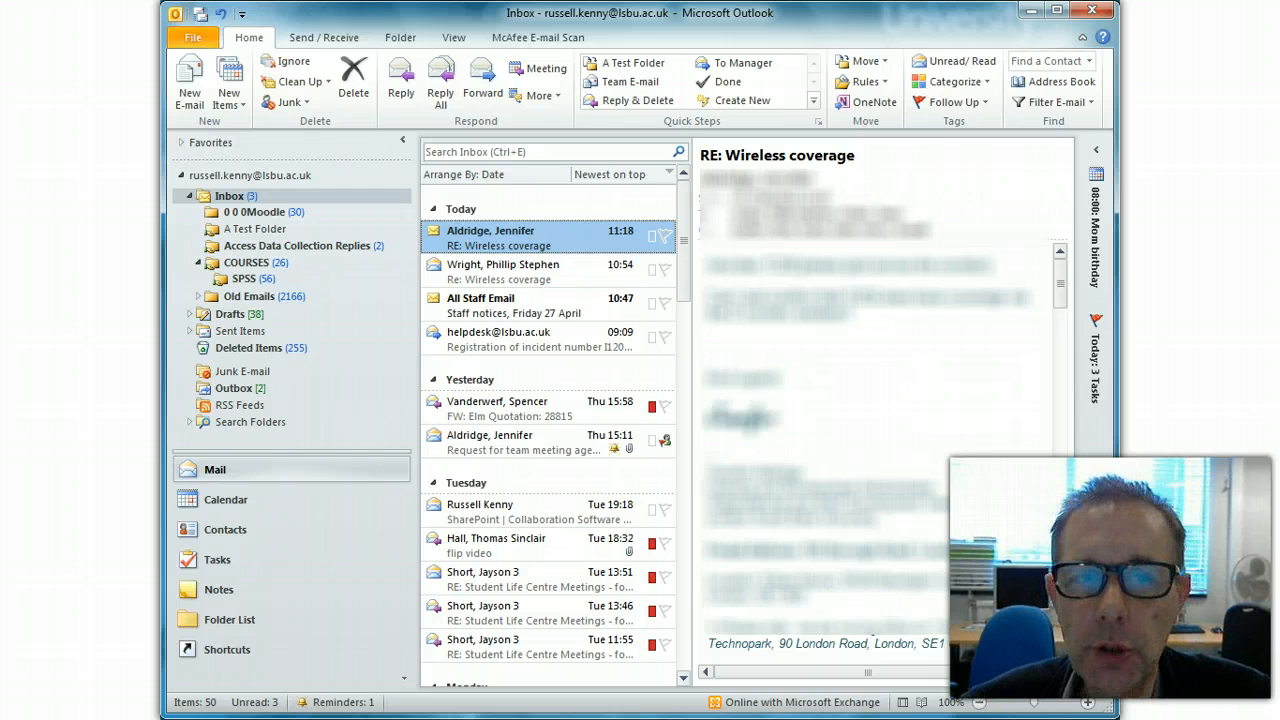
- Open Manage Rules & Alerts from the File tab's Info page
{"action": "left_click", "coordinate": [198, 39]}
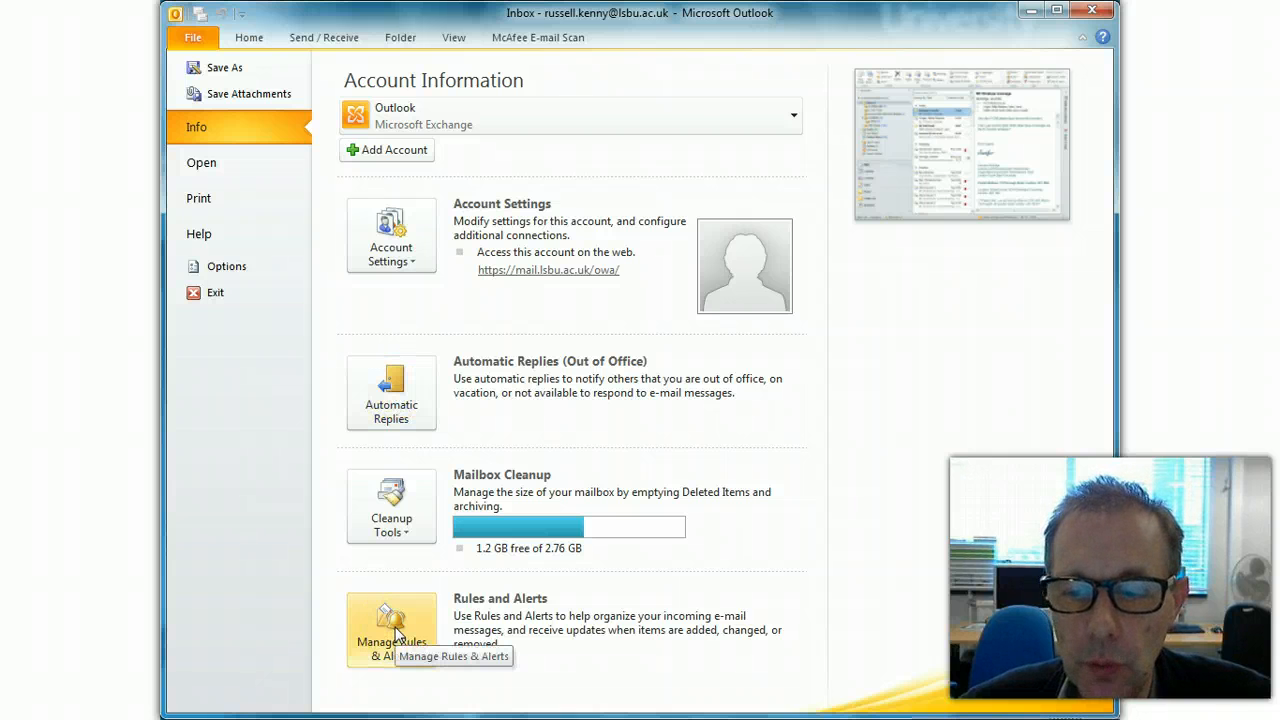
{"action": "left_click", "coordinate": [400, 632]}
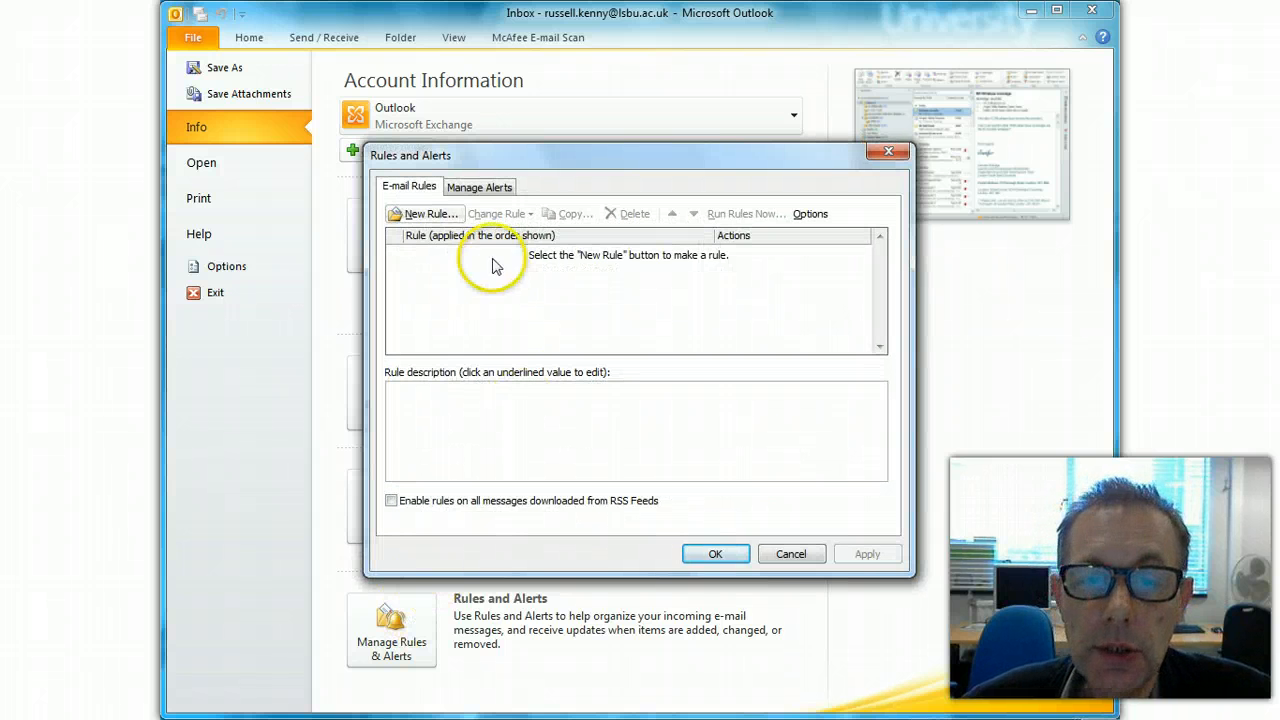
- Start a new rule with New Rule... to bring up the Rules Wizard
{"action": "left_click", "coordinate": [432, 214]}
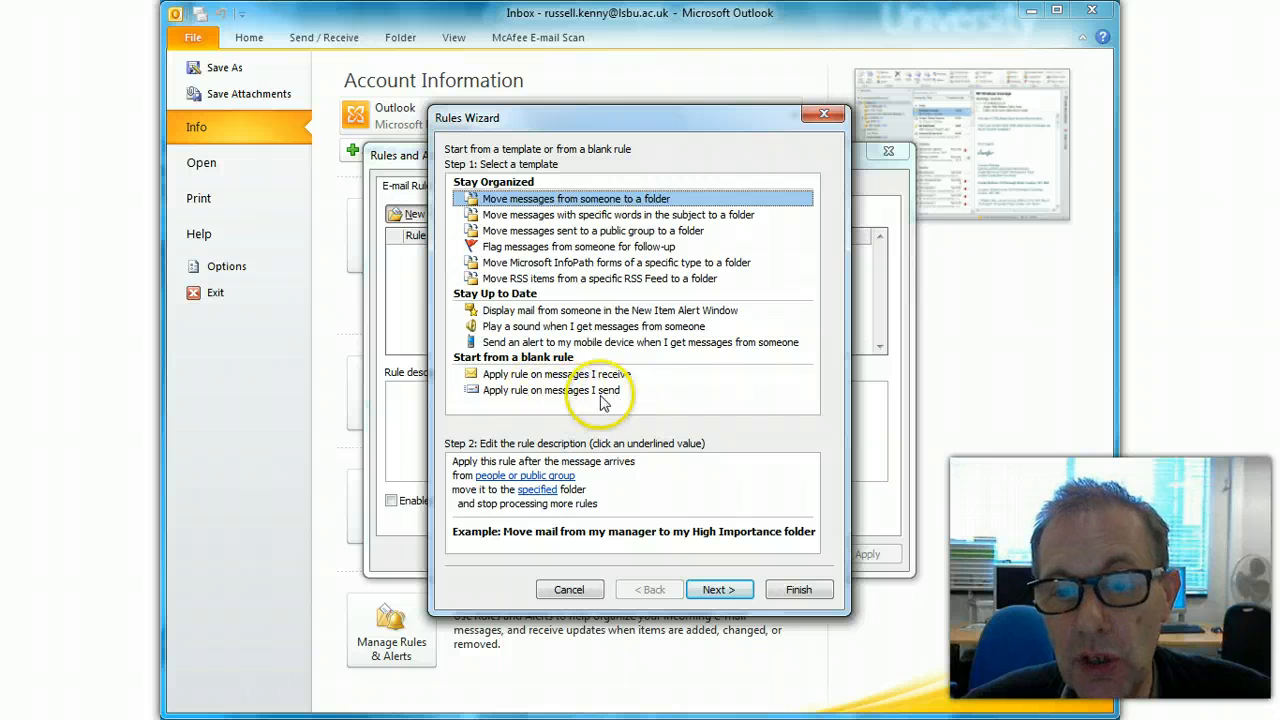
- Choose the blank 'Apply rule on messages I receive' template and continue to conditions
{"action": "left_click", "coordinate": [537, 374]}
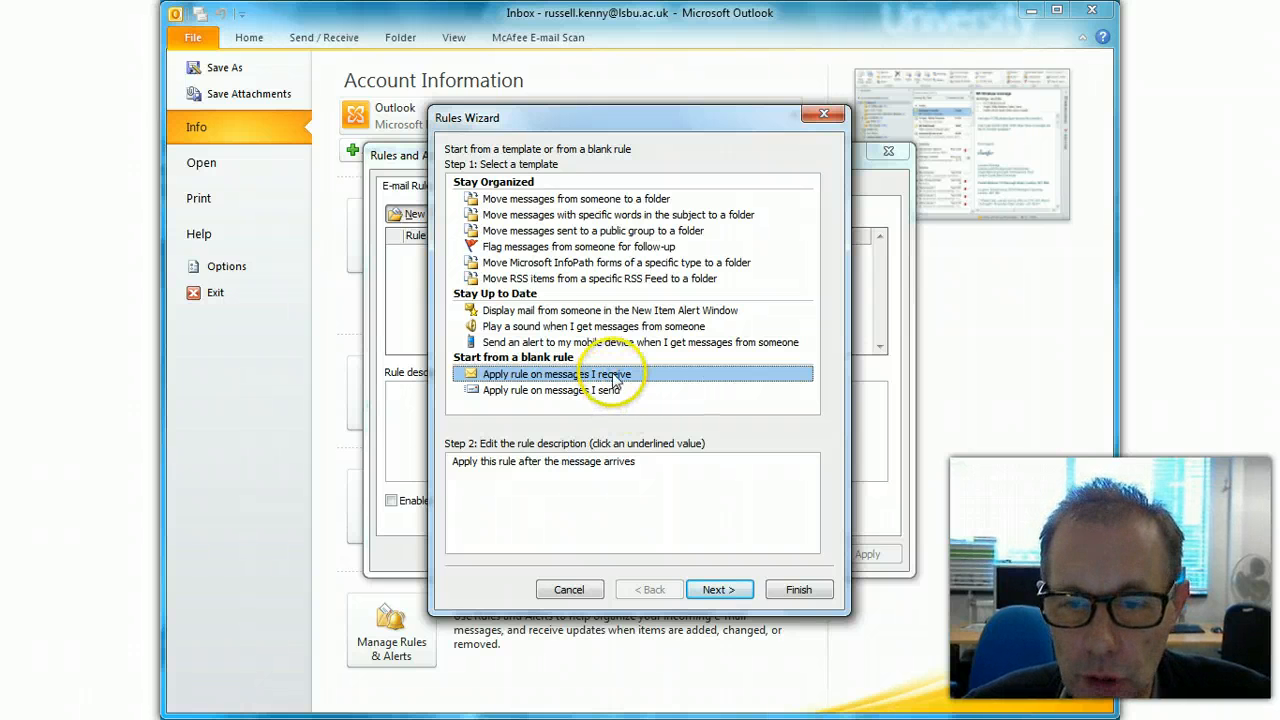
{"action": "left_click", "coordinate": [737, 590]}
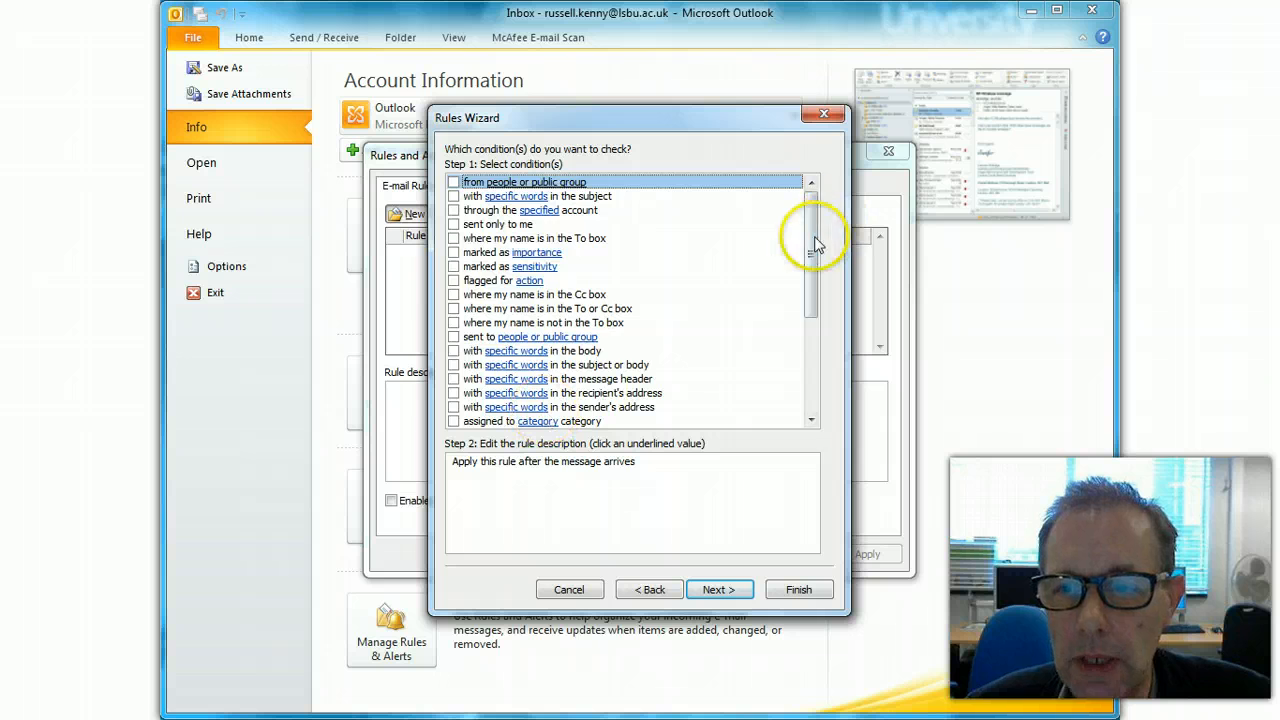
- Tick the 'from people or public group' condition in Step 1
{"action": "left_click_drag", "start_coordinate": [814, 243], "coordinate": [837, 177]}
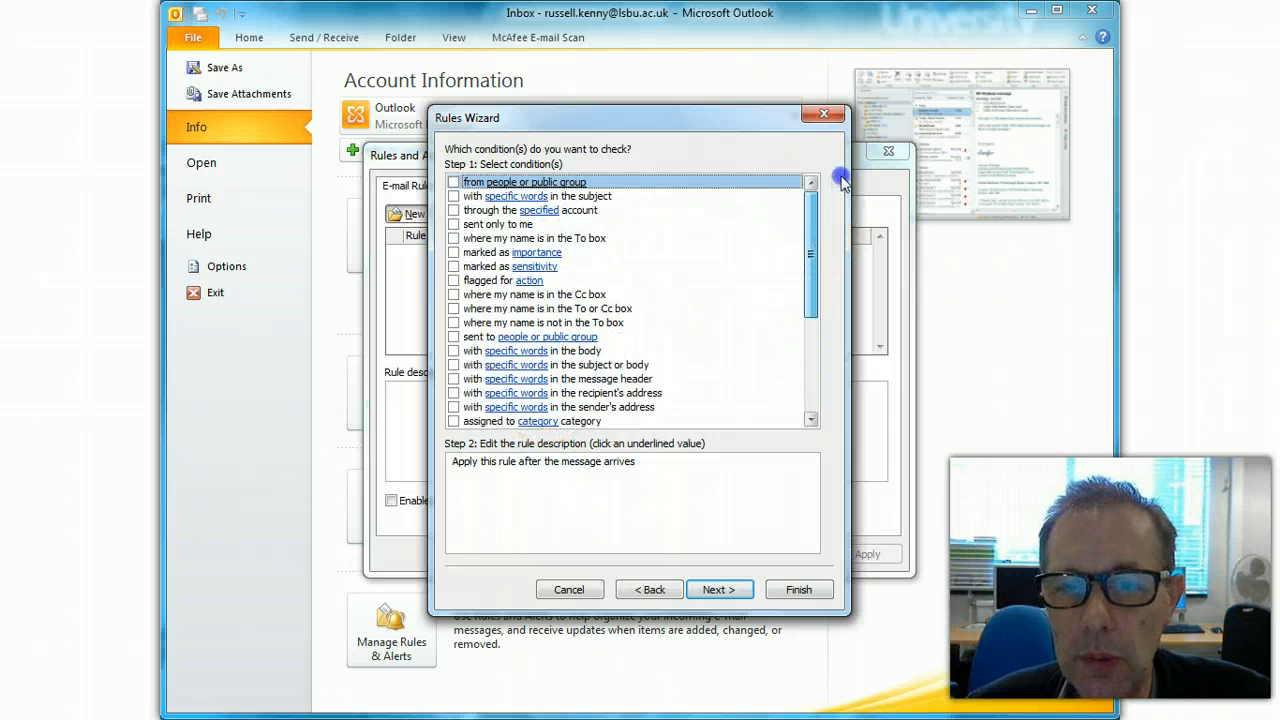
{"action": "left_click", "coordinate": [454, 183]}
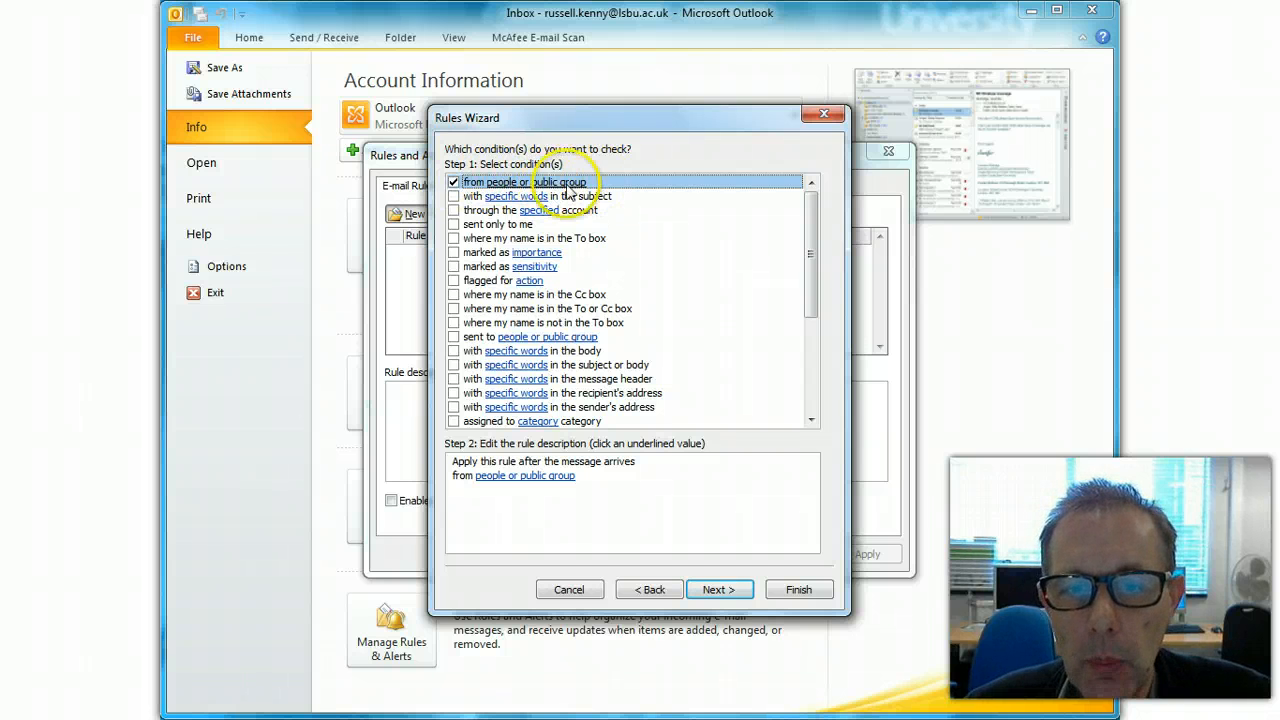
{"action": "left_click", "coordinate": [454, 183]}
{"action": "left_click", "coordinate": [454, 183]}
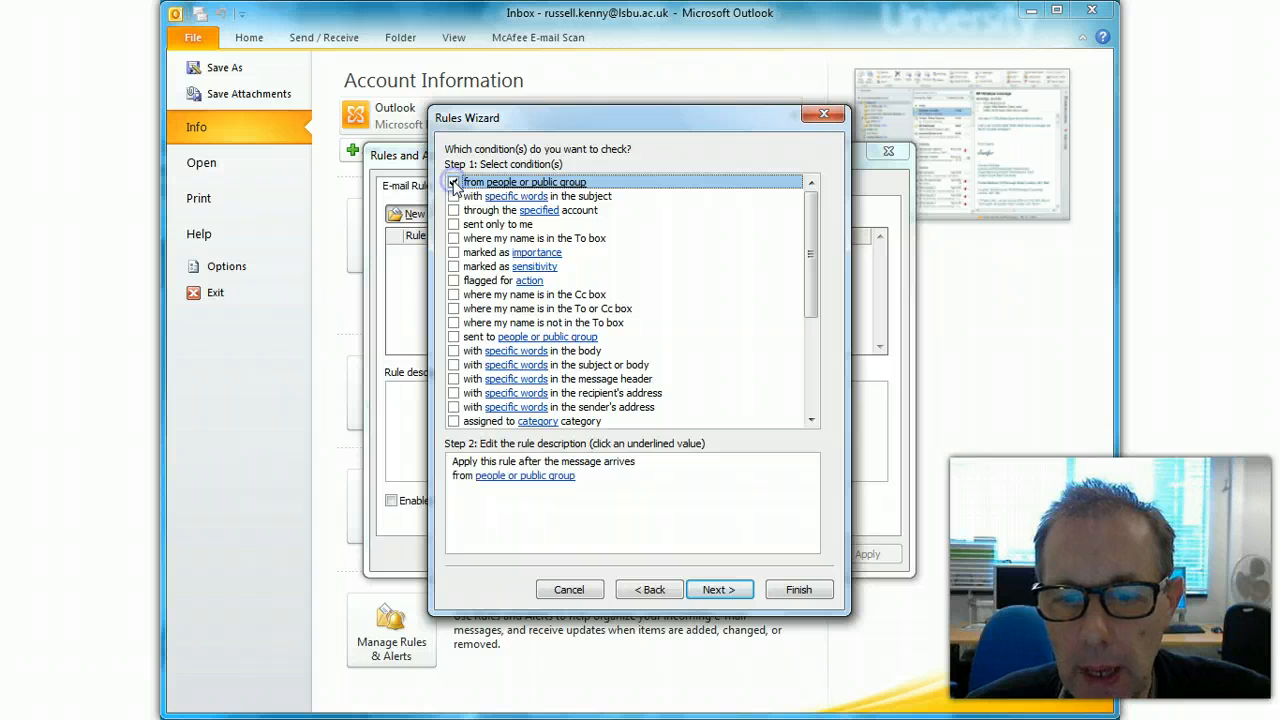
{"action": "left_click", "coordinate": [454, 183]}
{"action": "left_click", "coordinate": [454, 183]}
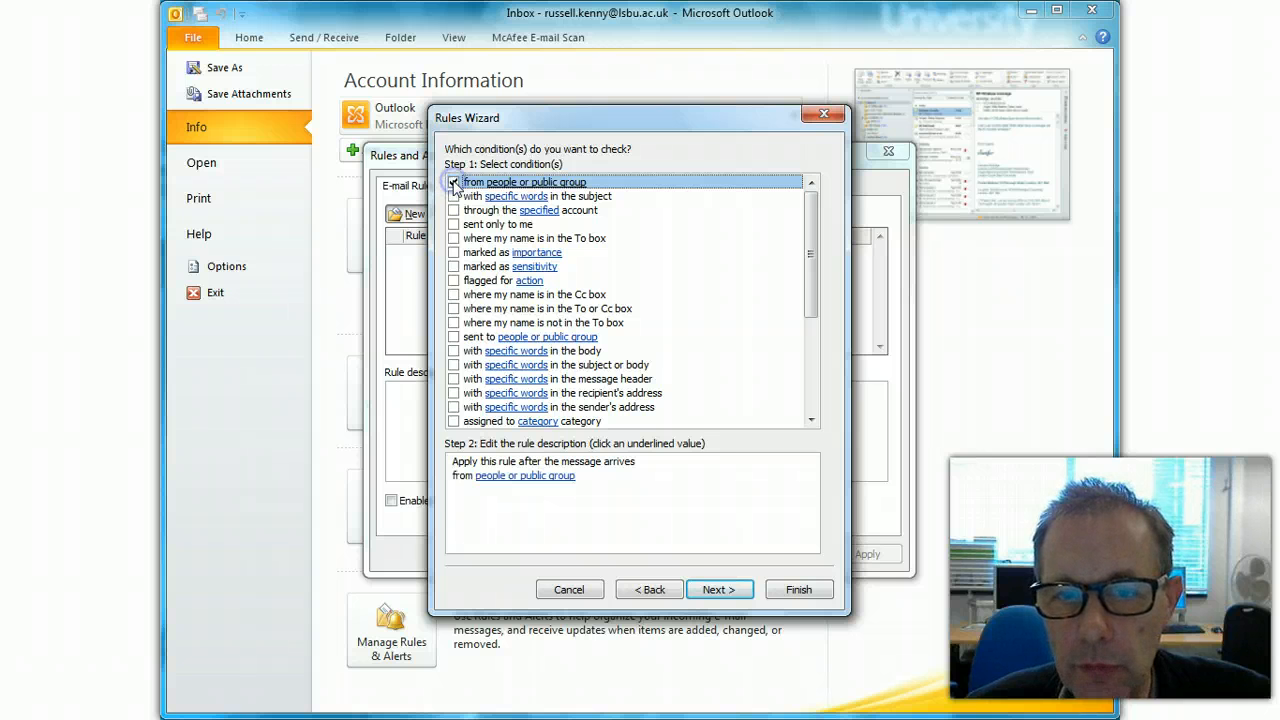
{"action": "left_click", "coordinate": [493, 501]}
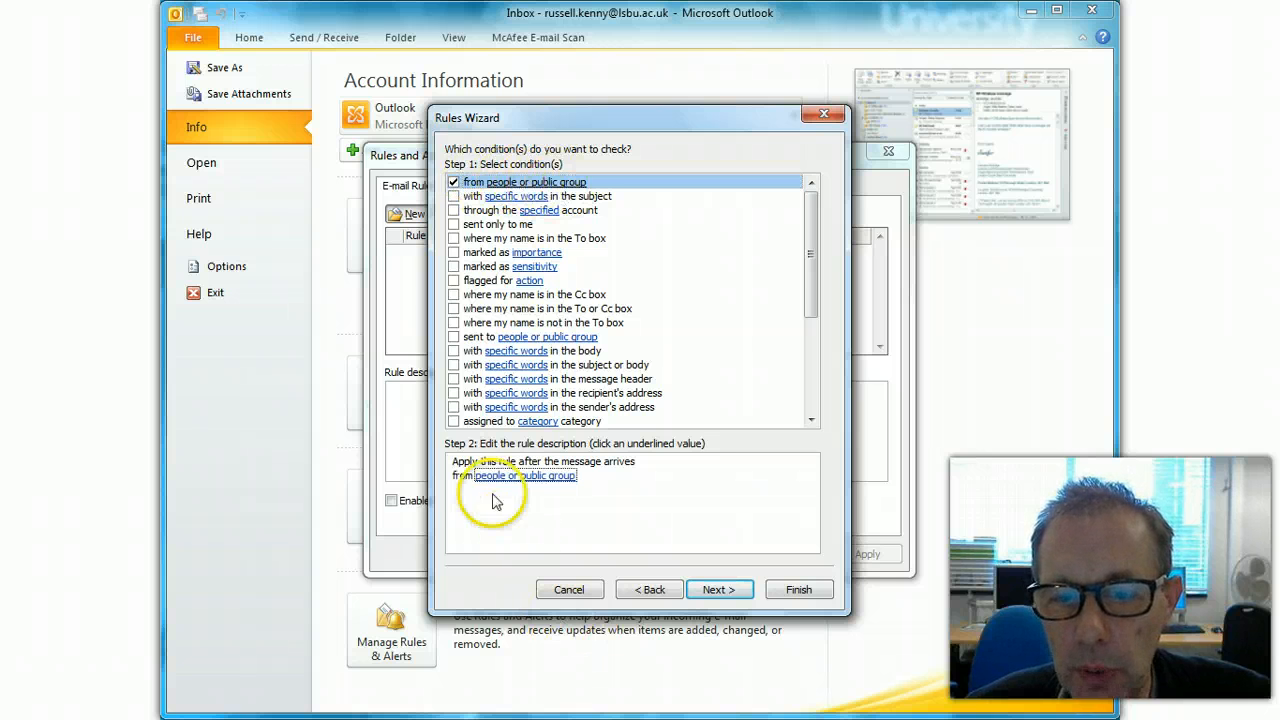
- Enter the Gmail test address as the rule's sender in the From field and confirm
{"action": "left_click", "coordinate": [549, 479]}
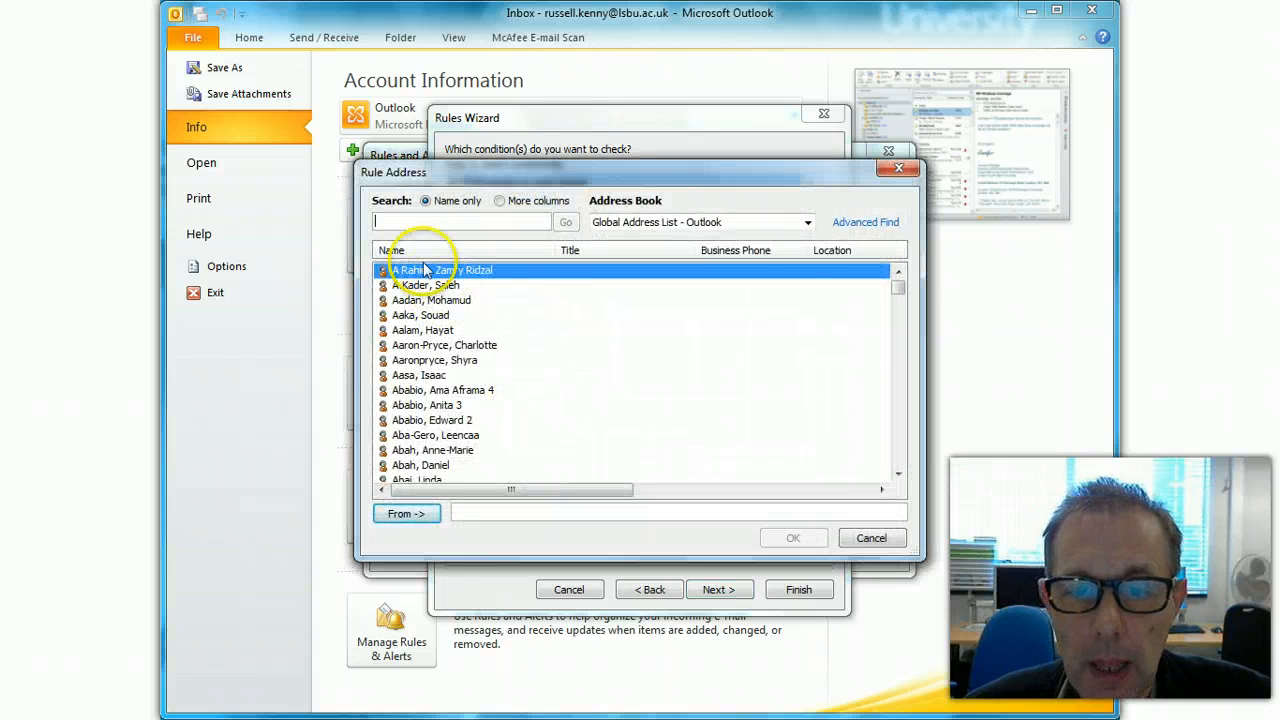
{"action": "left_click", "coordinate": [807, 222]}
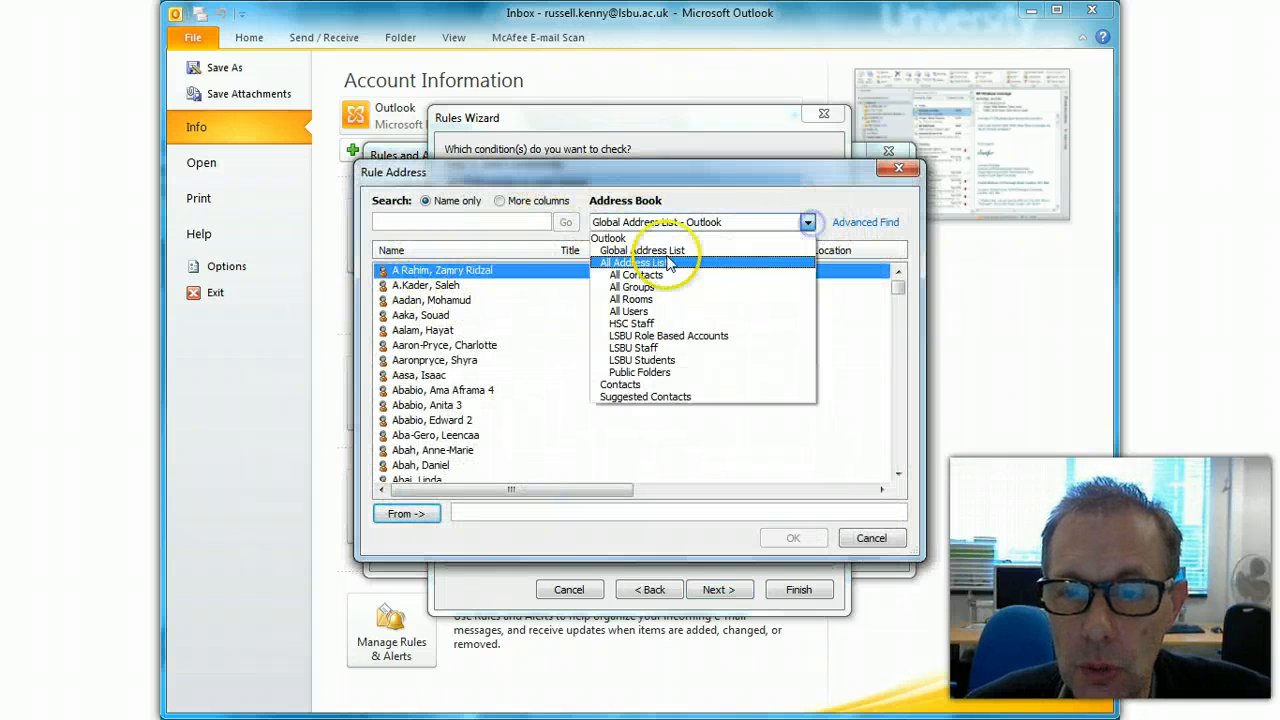
{"action": "left_click", "coordinate": [656, 348]}
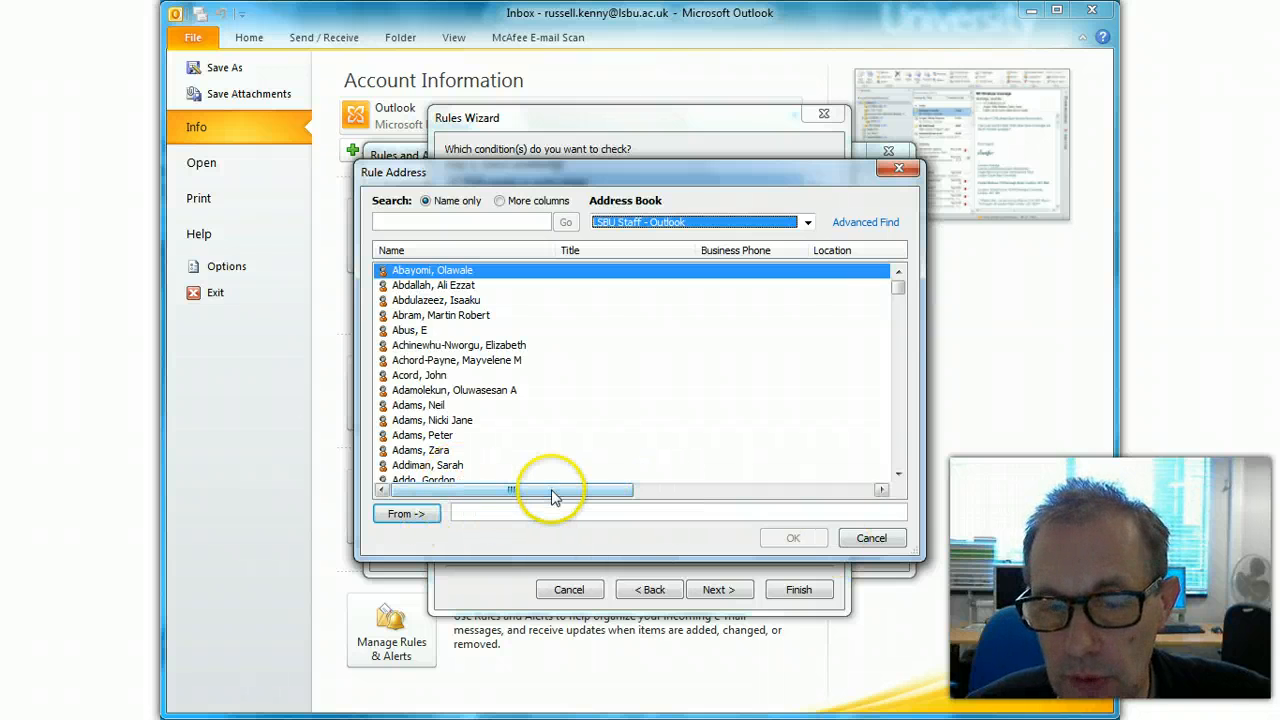
{"action": "left_click", "coordinate": [577, 510]}
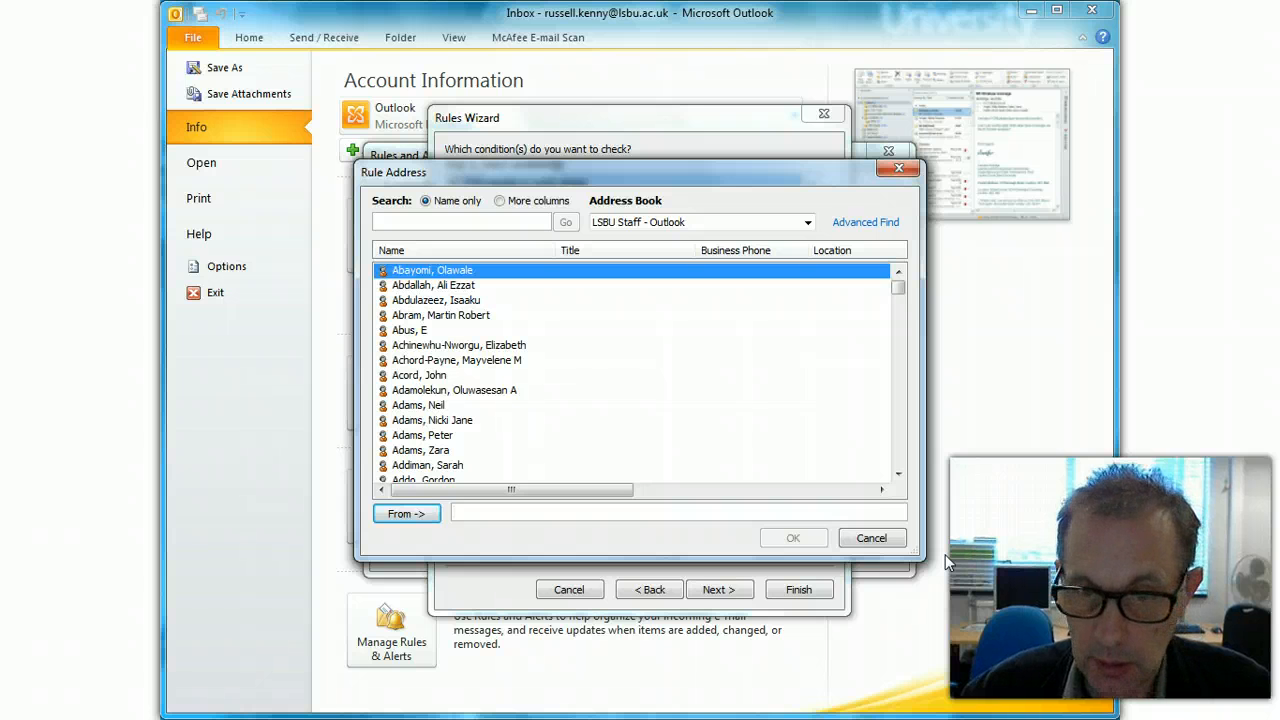
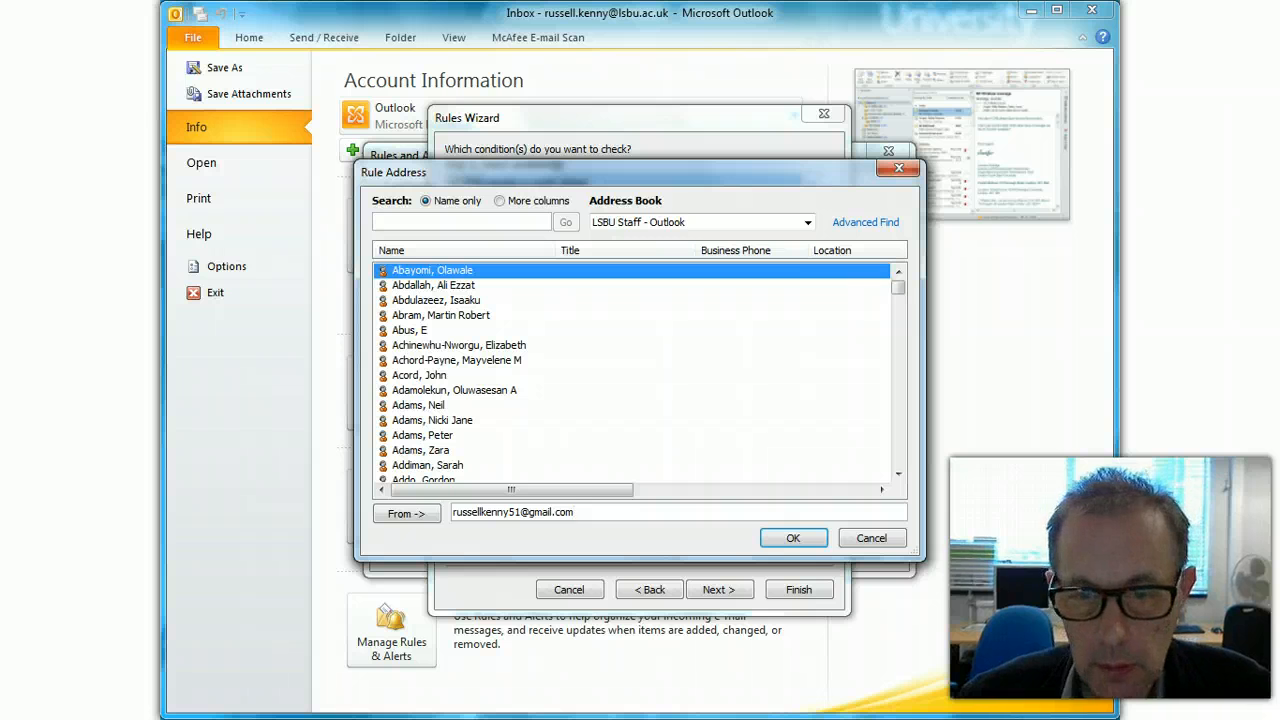
{"action": "left_click", "coordinate": [788, 538]}
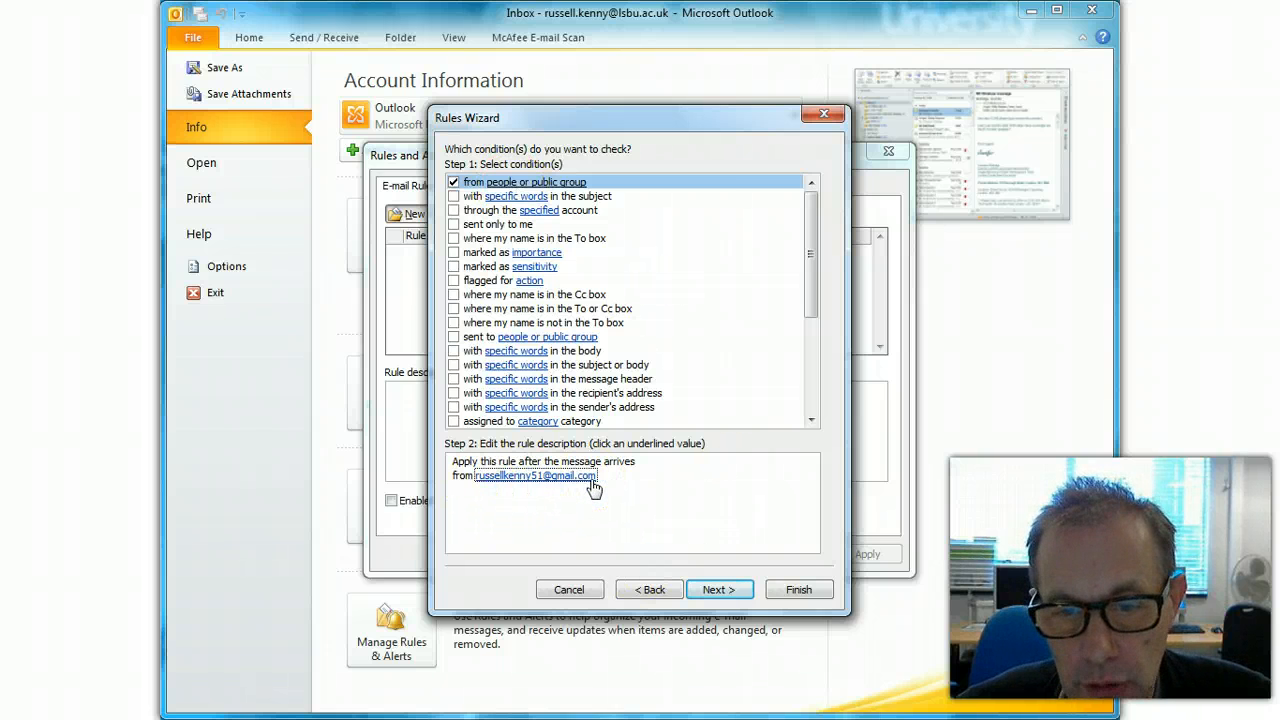
- Add the 'move it to the specified folder' action and open the destination folder chooser
{"action": "left_click", "coordinate": [718, 590]}
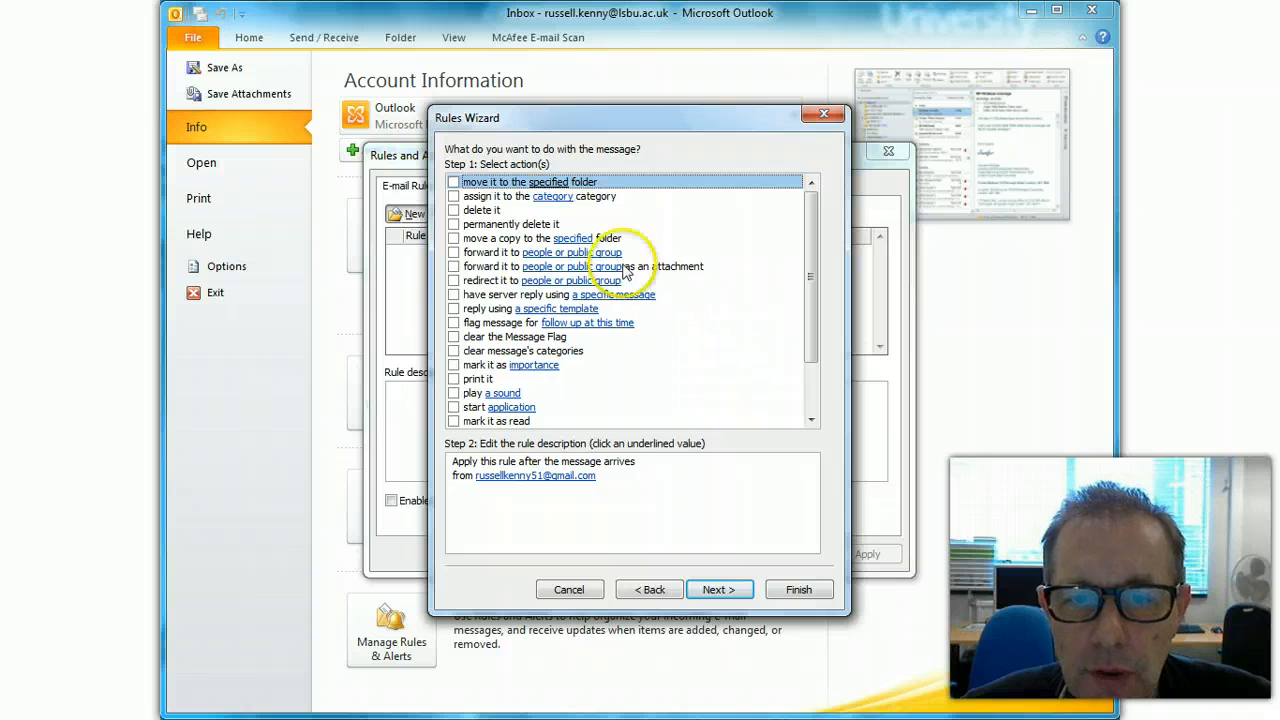
{"action": "left_click", "coordinate": [453, 183]}
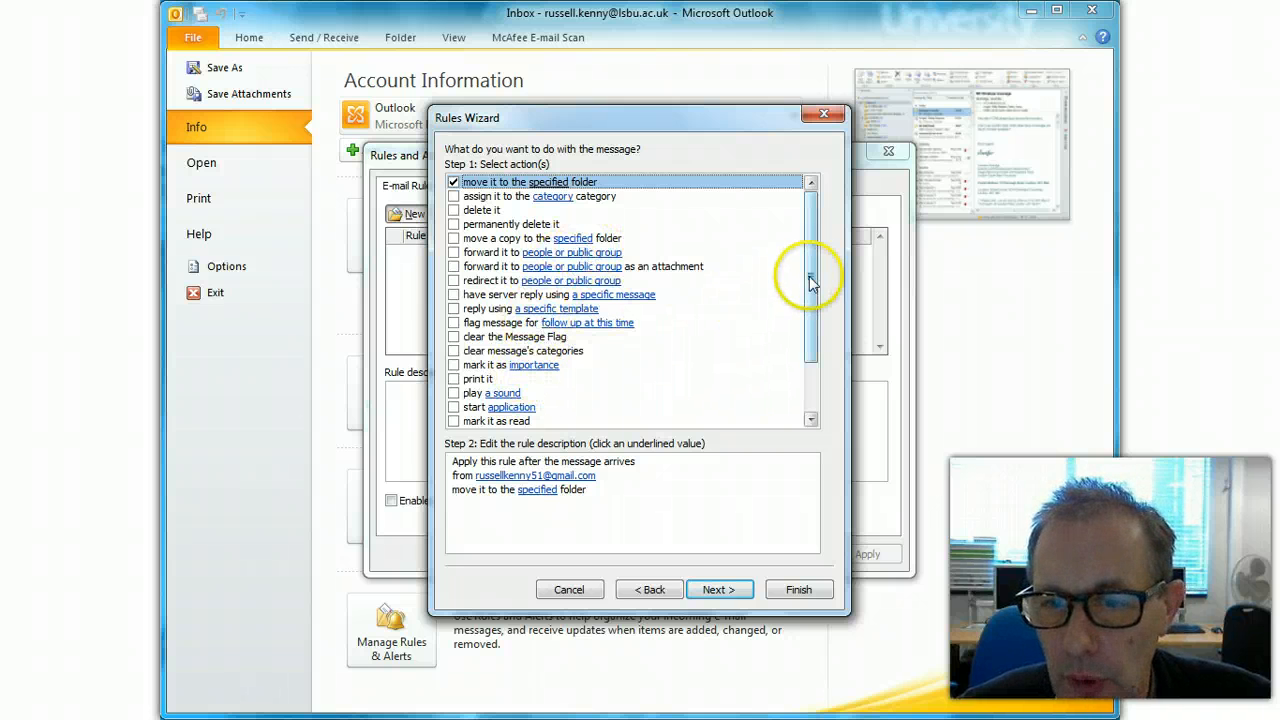
{"action": "left_click_drag", "start_coordinate": [810, 274], "coordinate": [814, 237]}
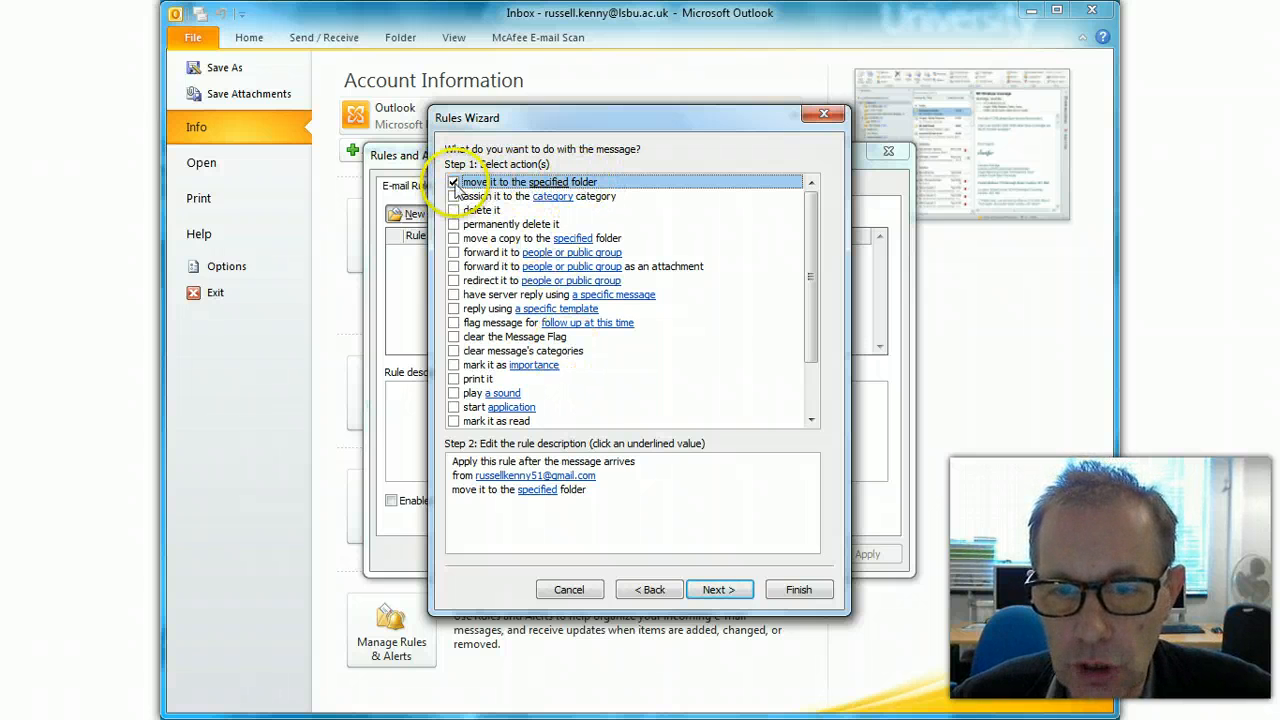
{"action": "left_click", "coordinate": [454, 182]}
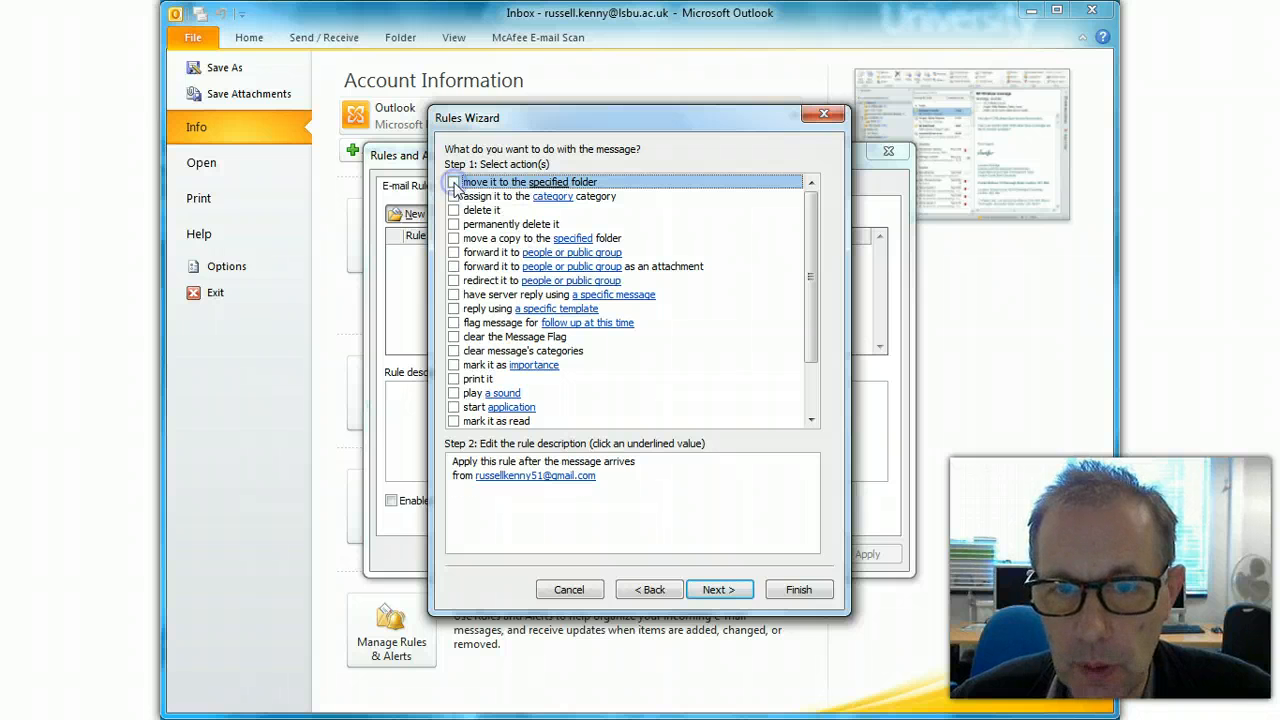
{"action": "left_click", "coordinate": [454, 182]}
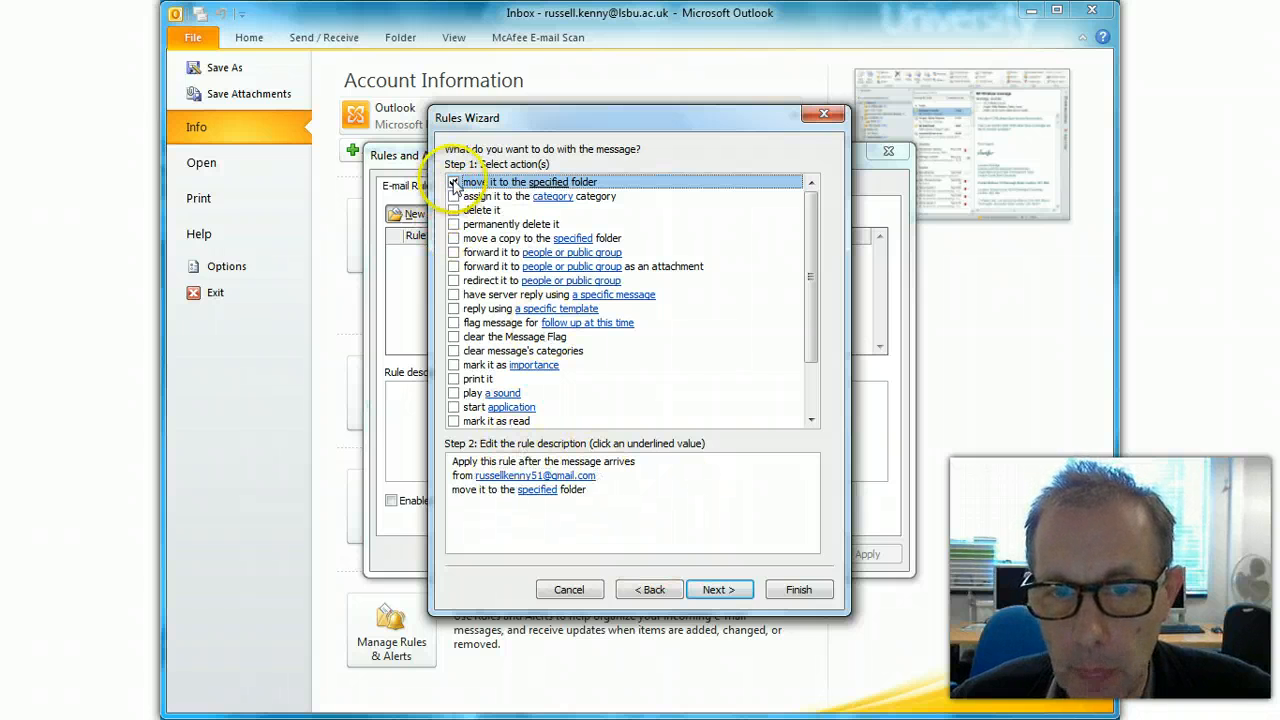
{"action": "left_click", "coordinate": [546, 492]}
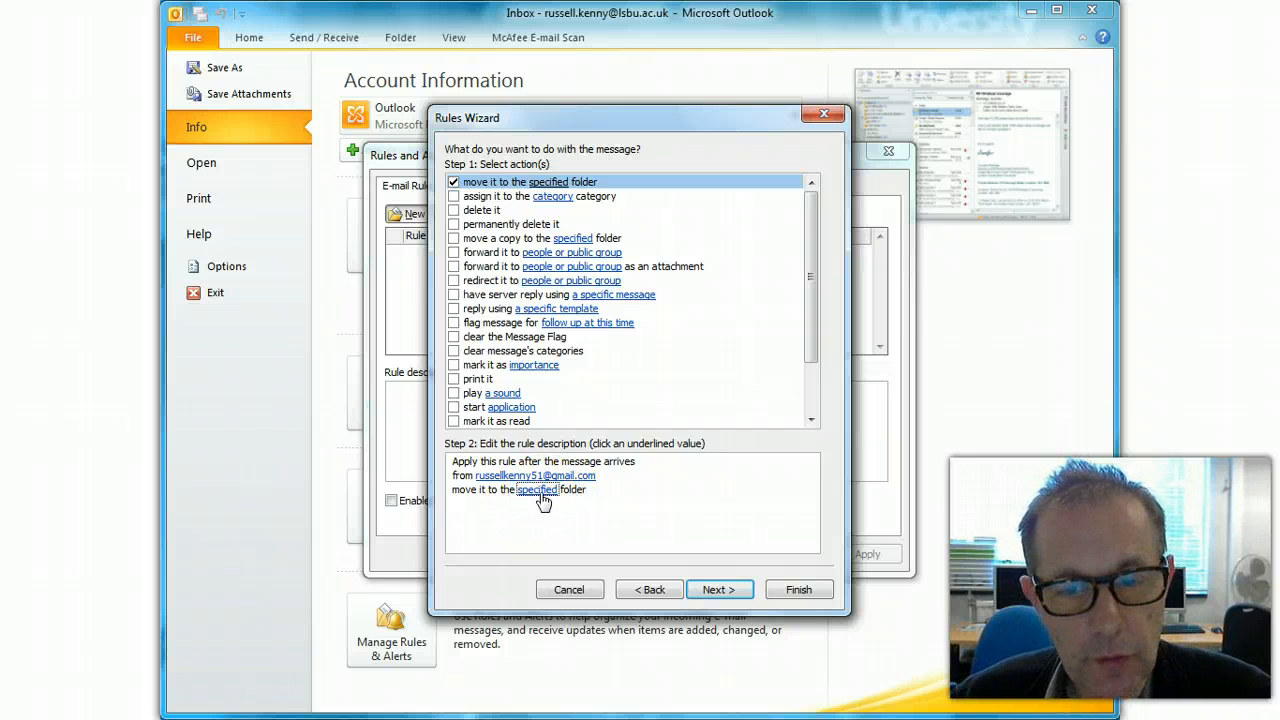
{"action": "left_click", "coordinate": [541, 497]}
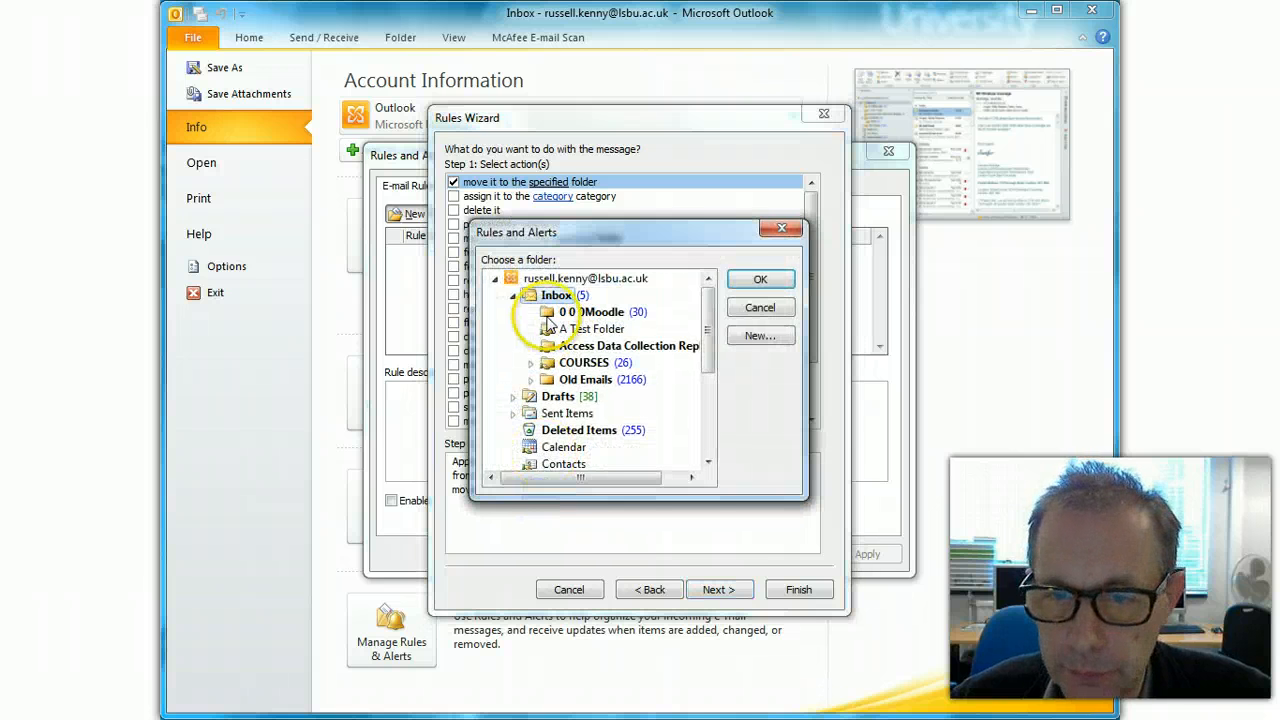
{"action": "left_click_drag", "start_coordinate": [547, 317], "coordinate": [585, 333]}
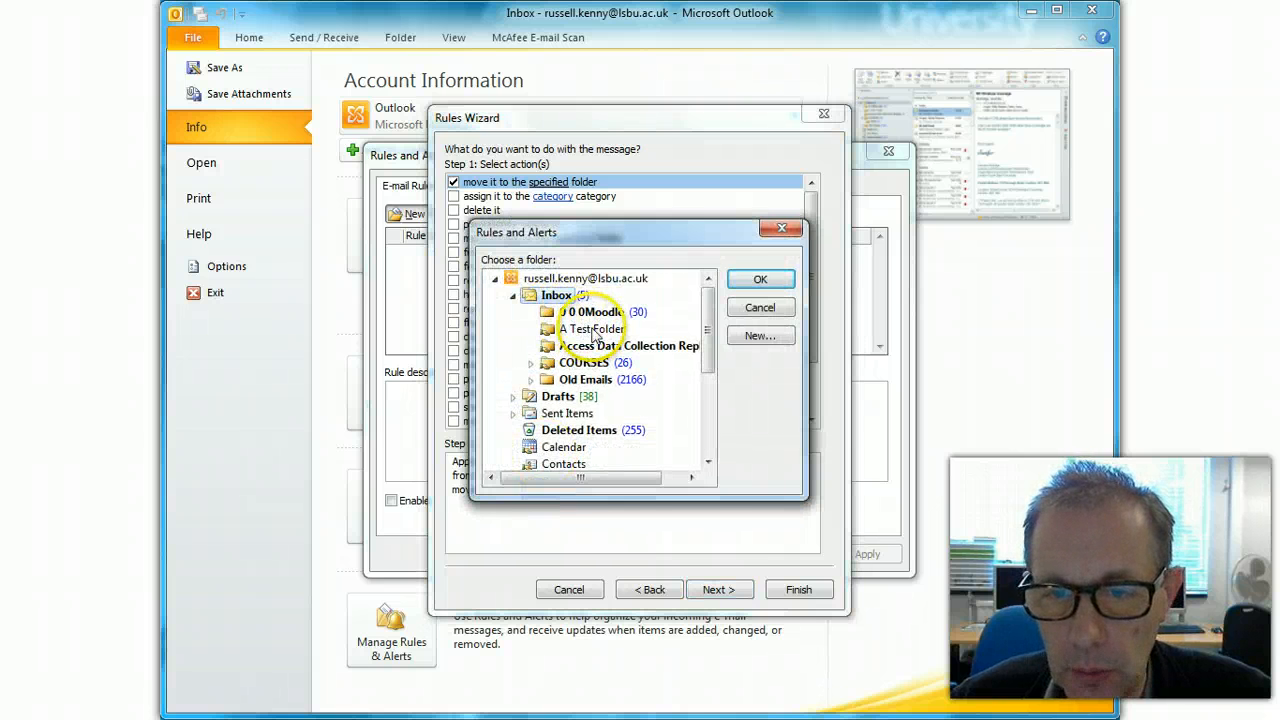
- Select A Test Folder as the rule's destination and confirm
{"action": "left_click", "coordinate": [588, 332]}
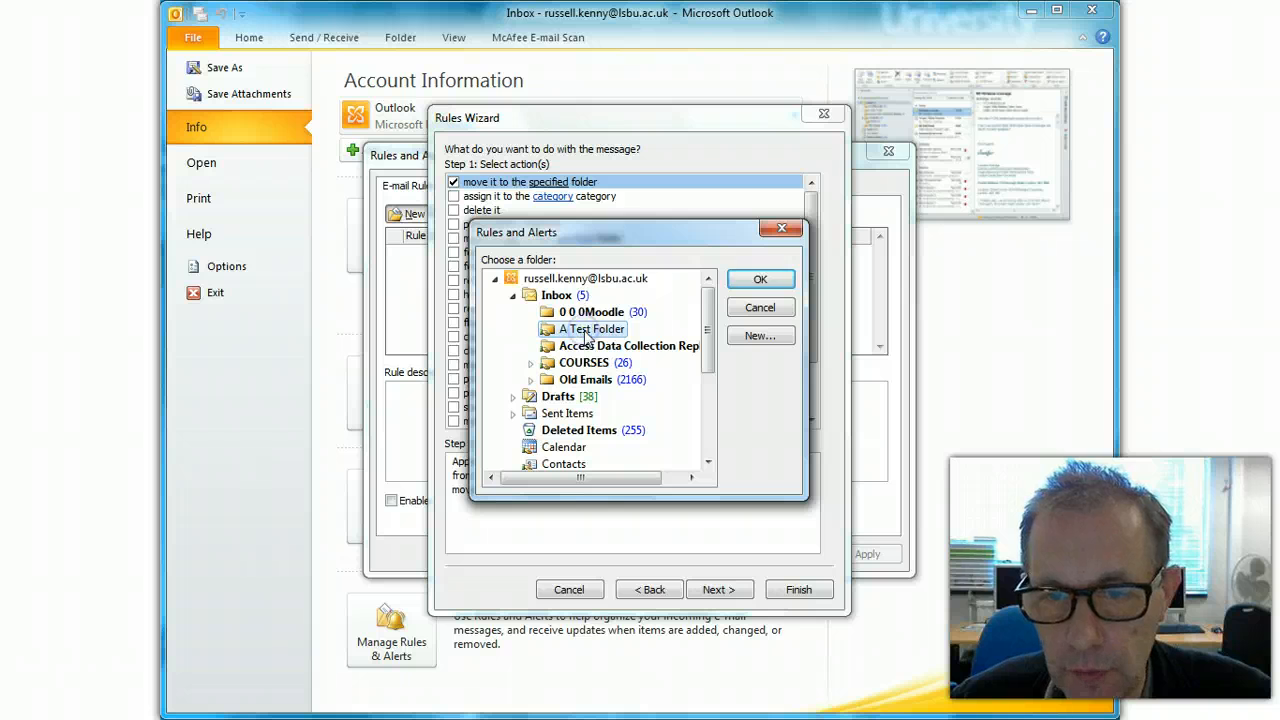
{"action": "left_click", "coordinate": [760, 279]}
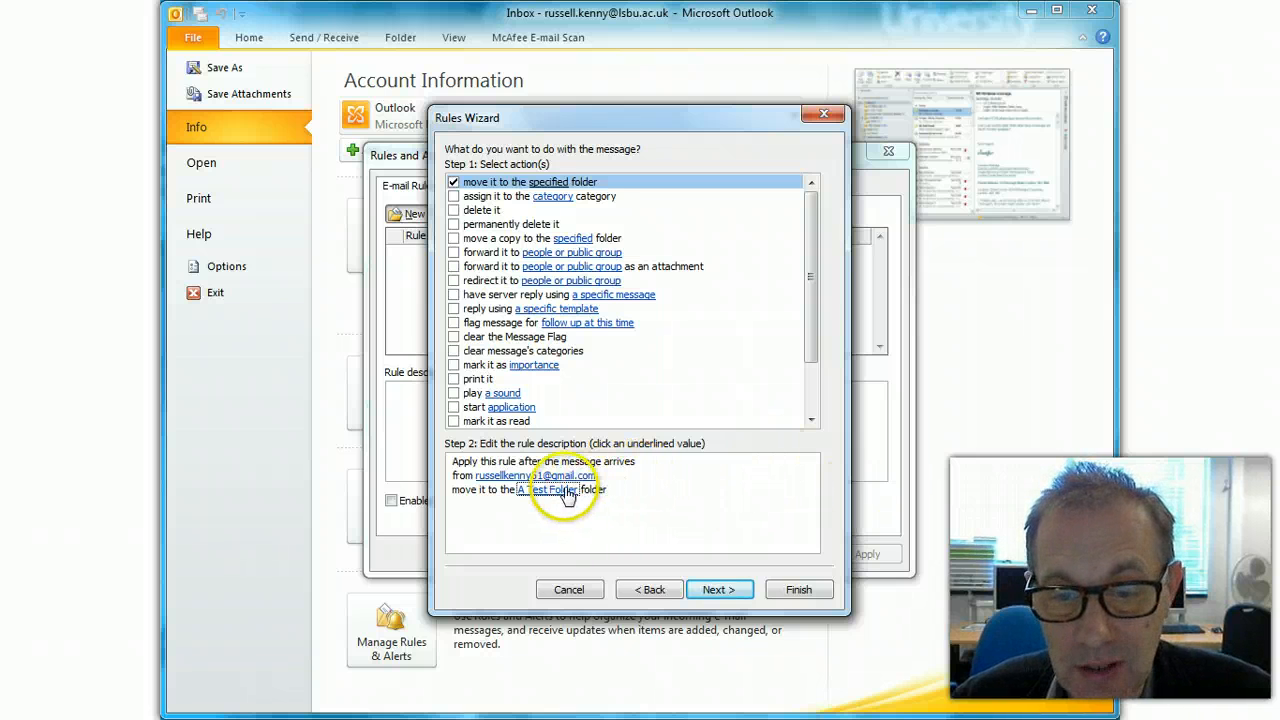
- Continue to the exceptions page, leaving the 'subject contains specific words' exception unticked
{"action": "left_click", "coordinate": [716, 590]}
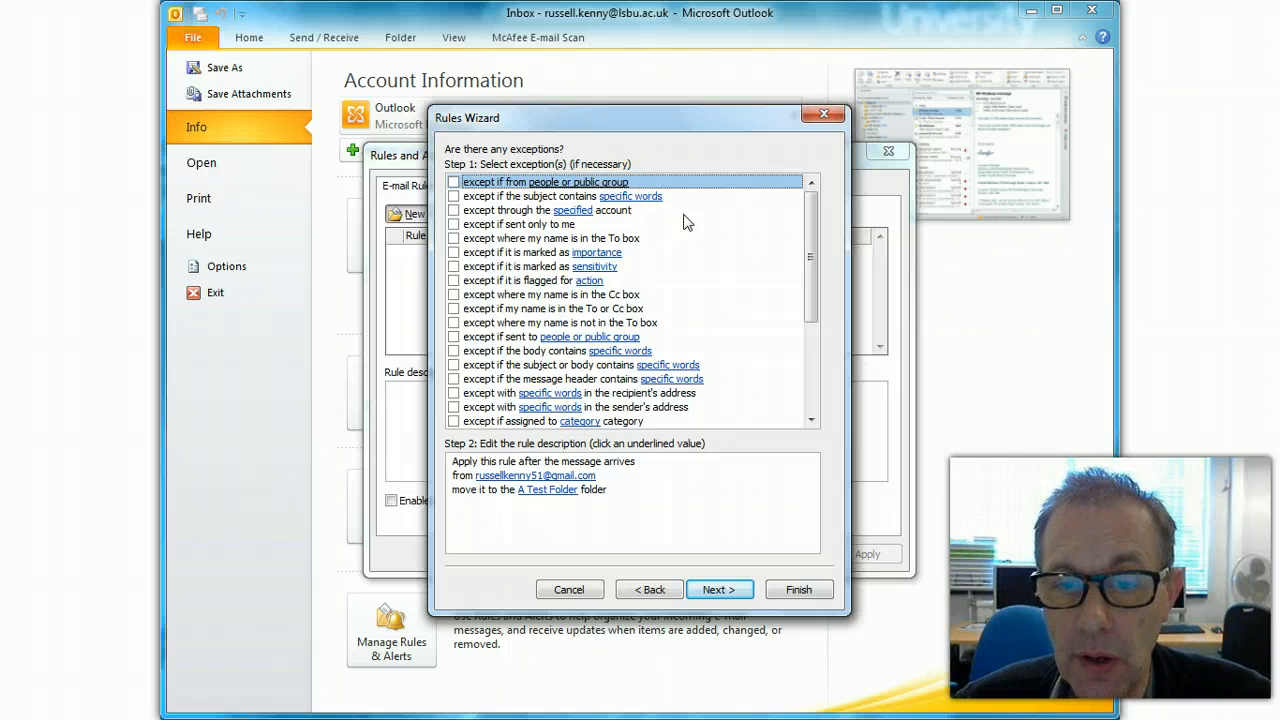
{"action": "left_click", "coordinate": [454, 197]}
{"action": "left_click", "coordinate": [454, 197]}
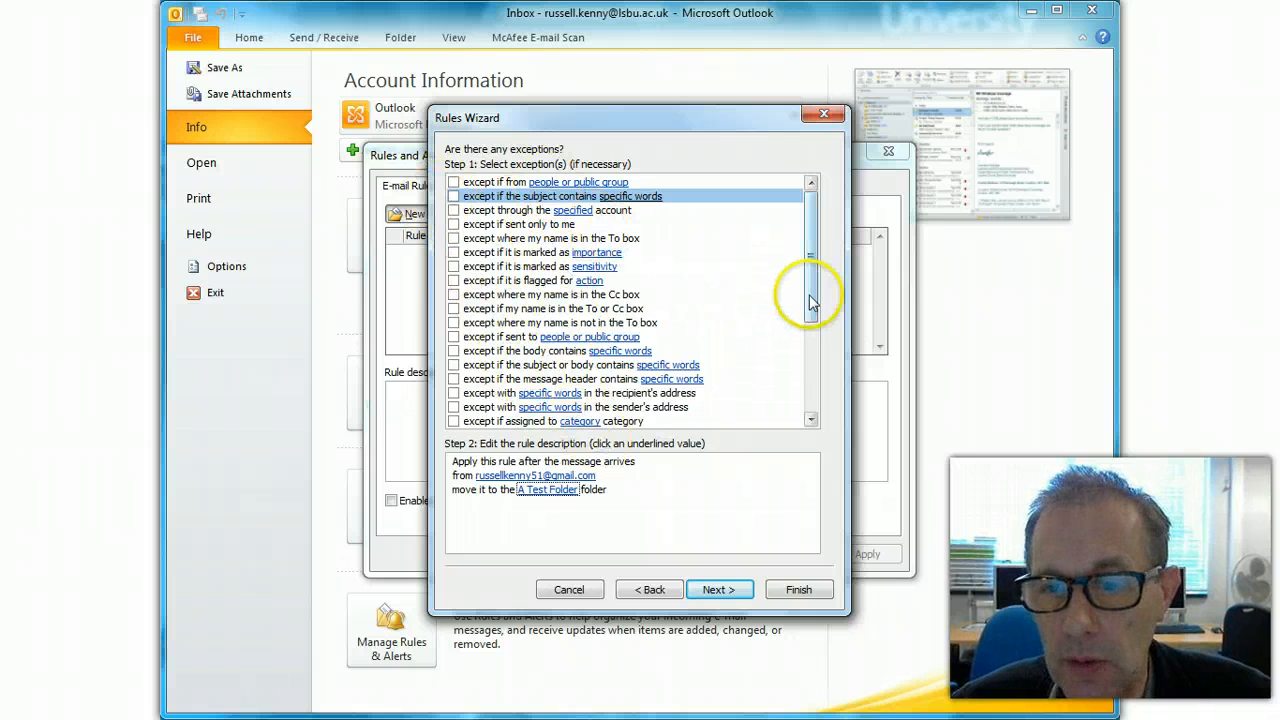
{"action": "left_click_drag", "start_coordinate": [809, 277], "coordinate": [805, 178]}
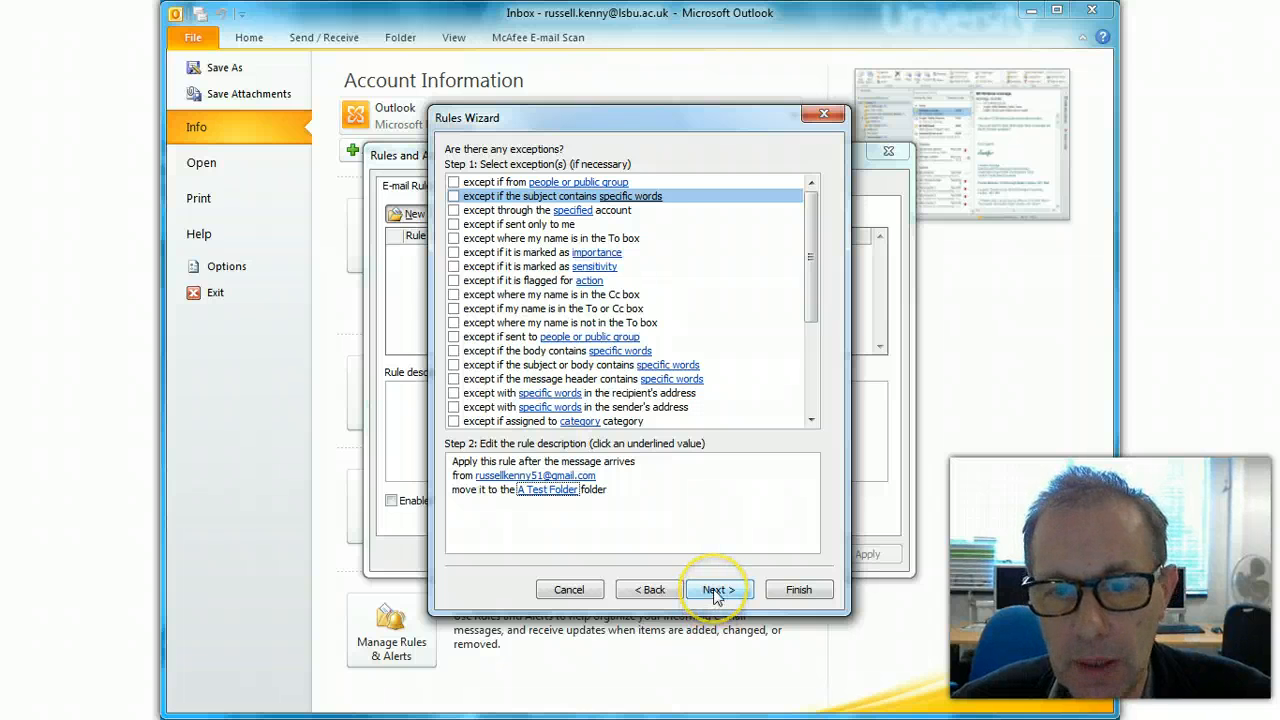
- Reach Finish rule setup, keeping the sender's address as rule name and the rule on
{"action": "left_click", "coordinate": [716, 592]}
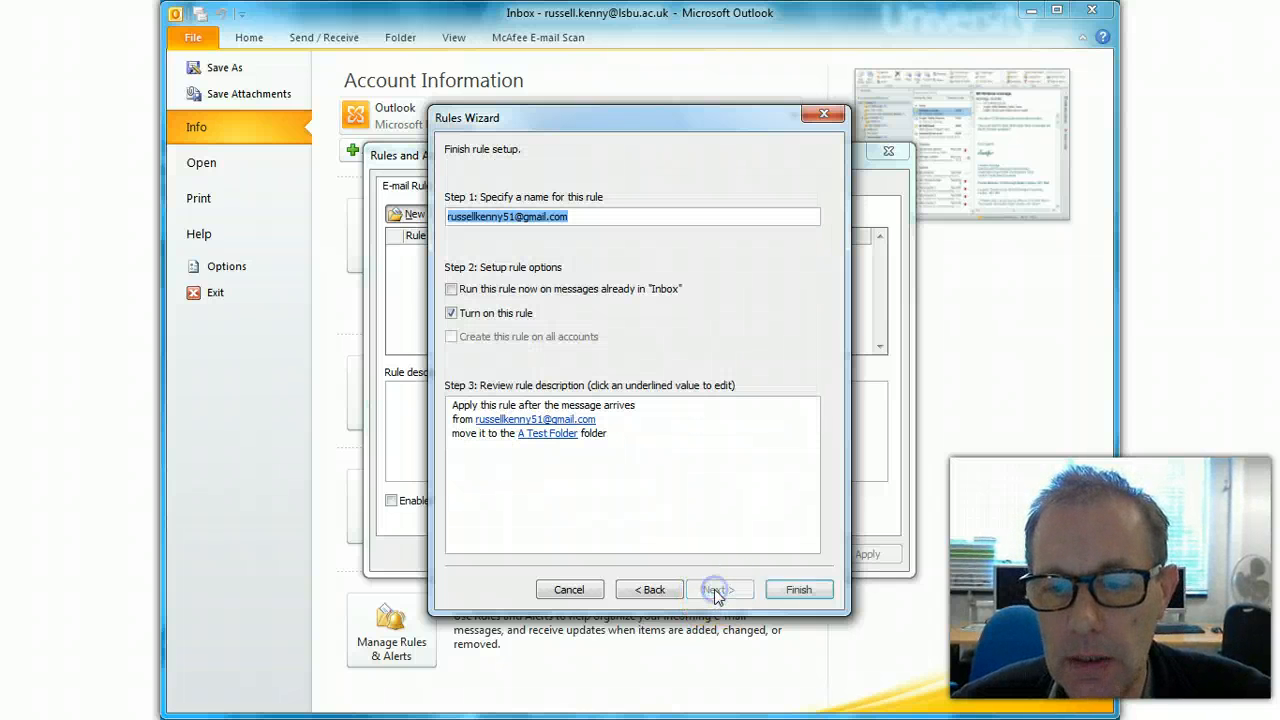
{"action": "left_click", "coordinate": [601, 218]}
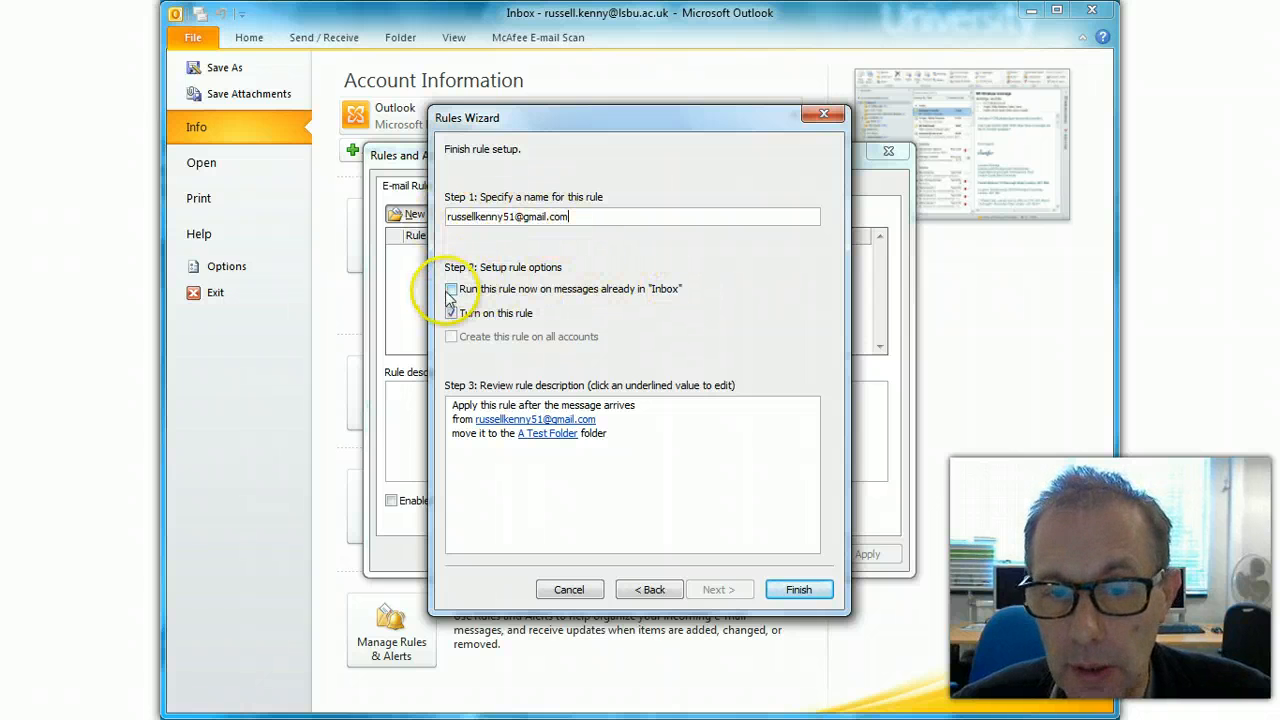
{"action": "left_click", "coordinate": [543, 479]}
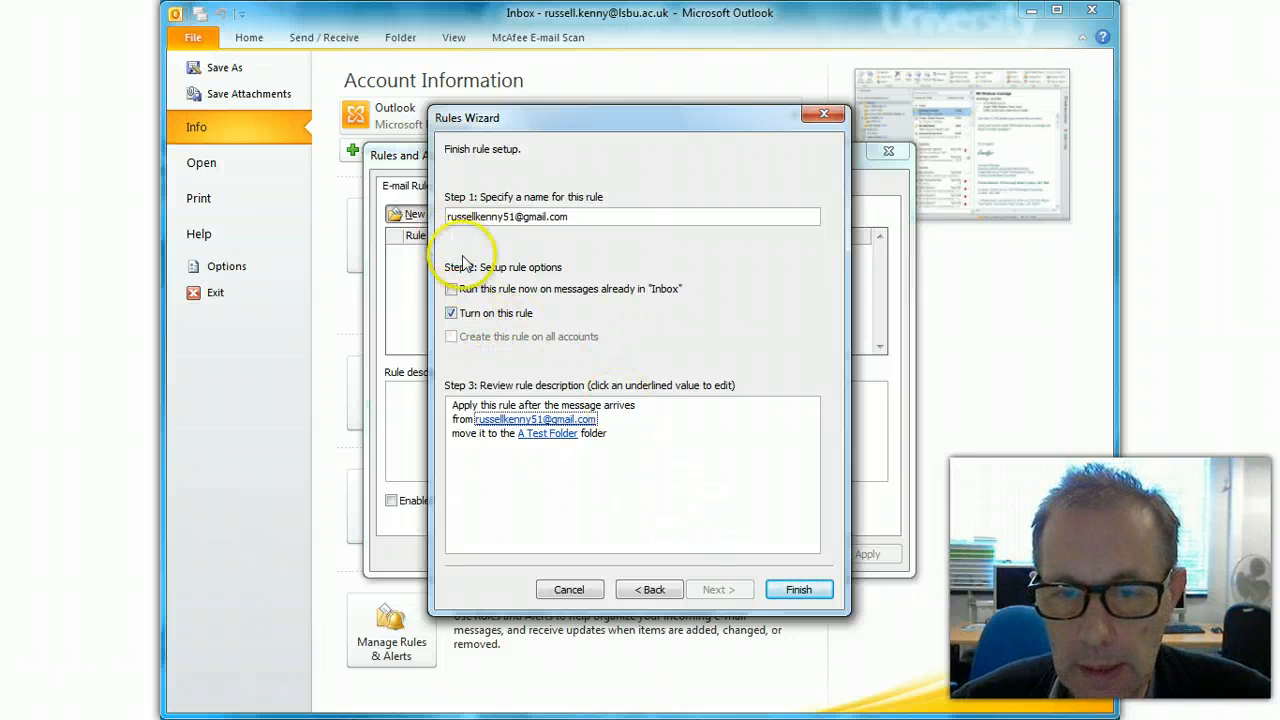
- Finish the rule, save it in Rules and Alerts, and return to the Home view
{"action": "left_click", "coordinate": [799, 590]}
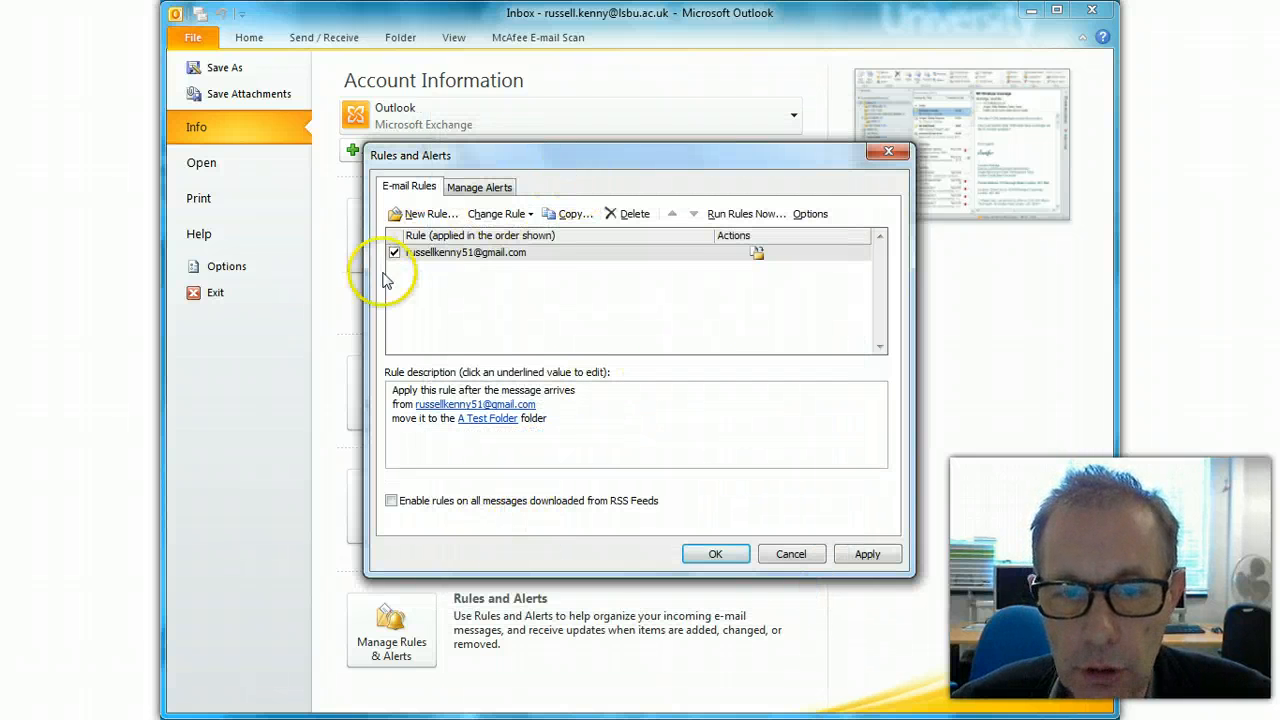
{"action": "left_click", "coordinate": [716, 555]}
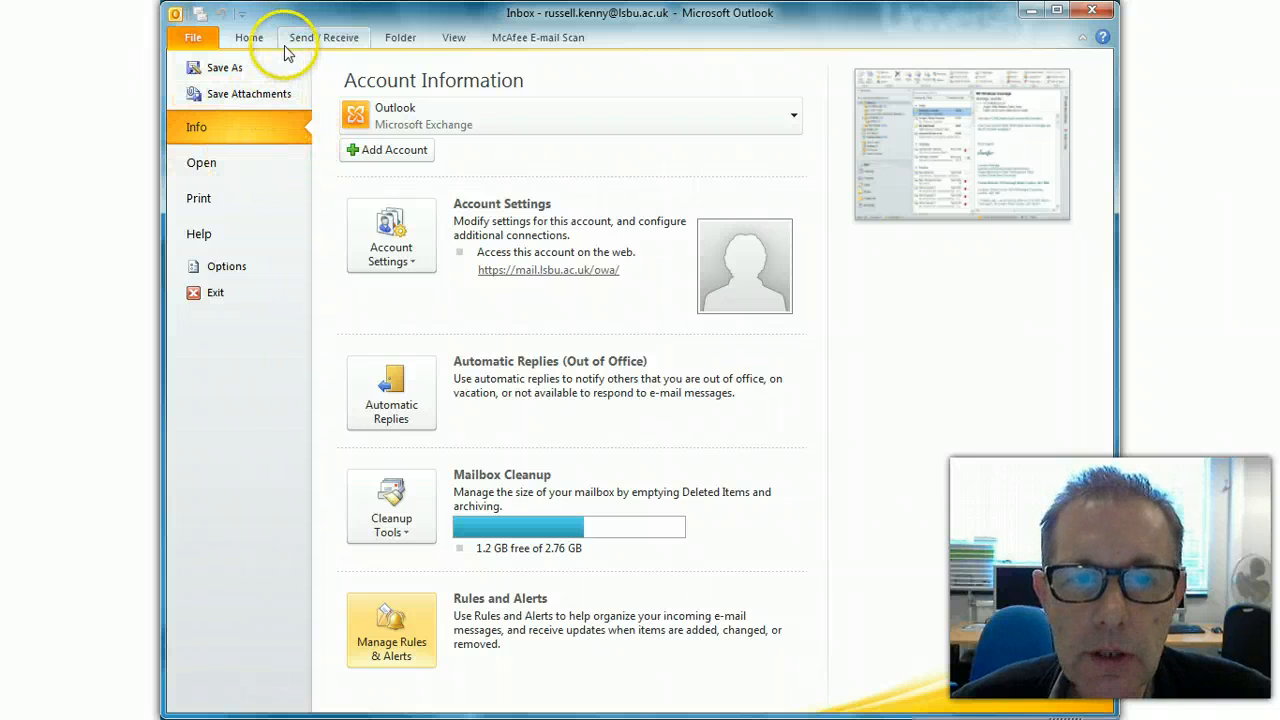
{"action": "left_click", "coordinate": [248, 40]}
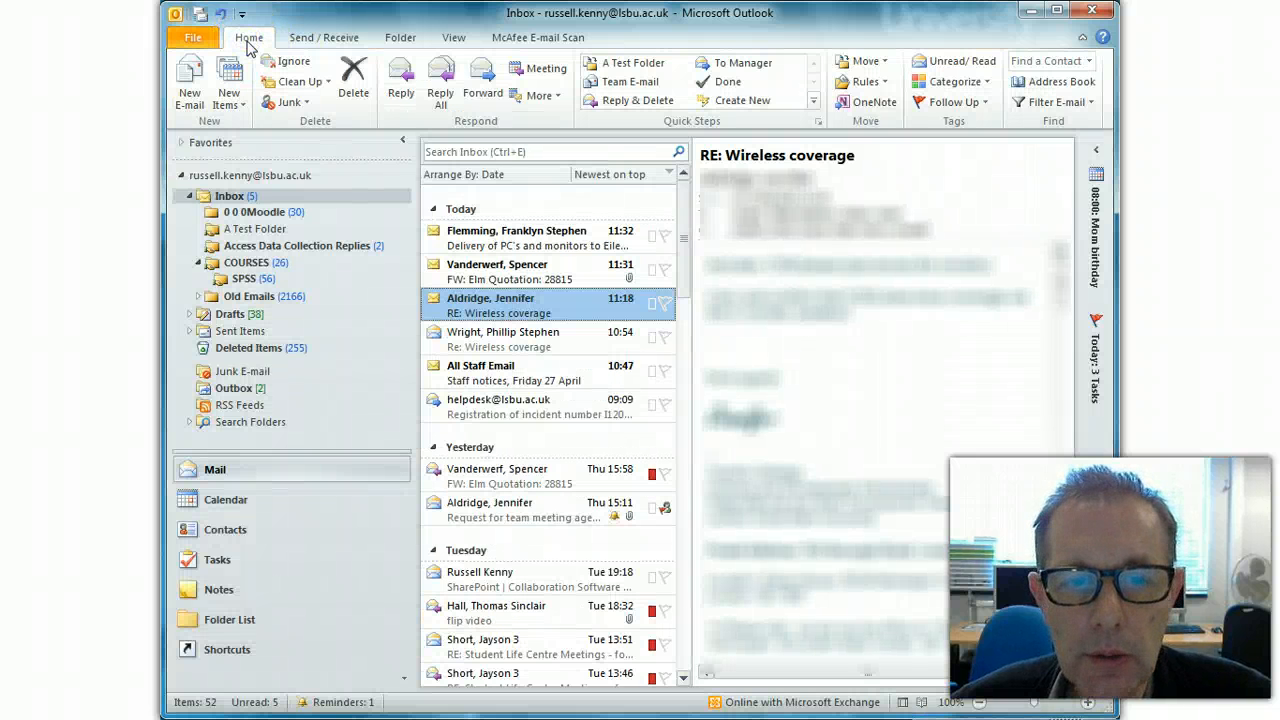
- Check that A Test Folder is still empty, then go back to the Inbox
{"action": "left_click", "coordinate": [258, 232]}
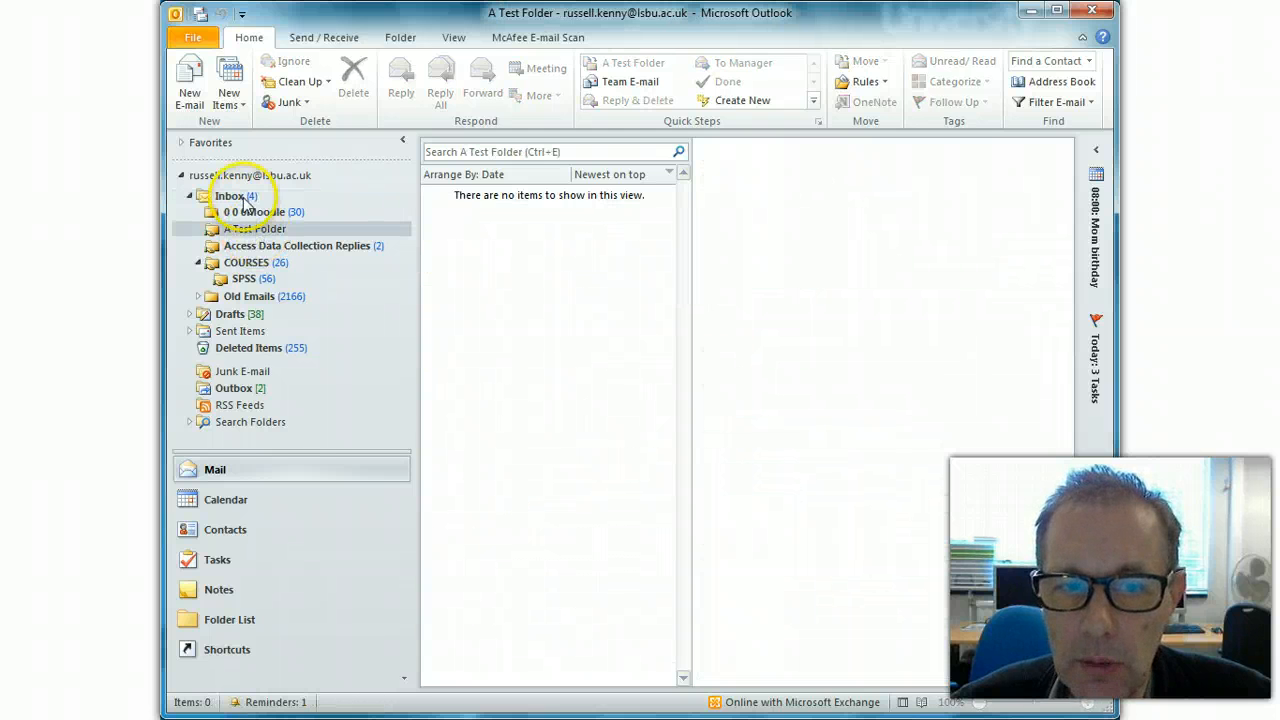
{"action": "left_click", "coordinate": [229, 196]}
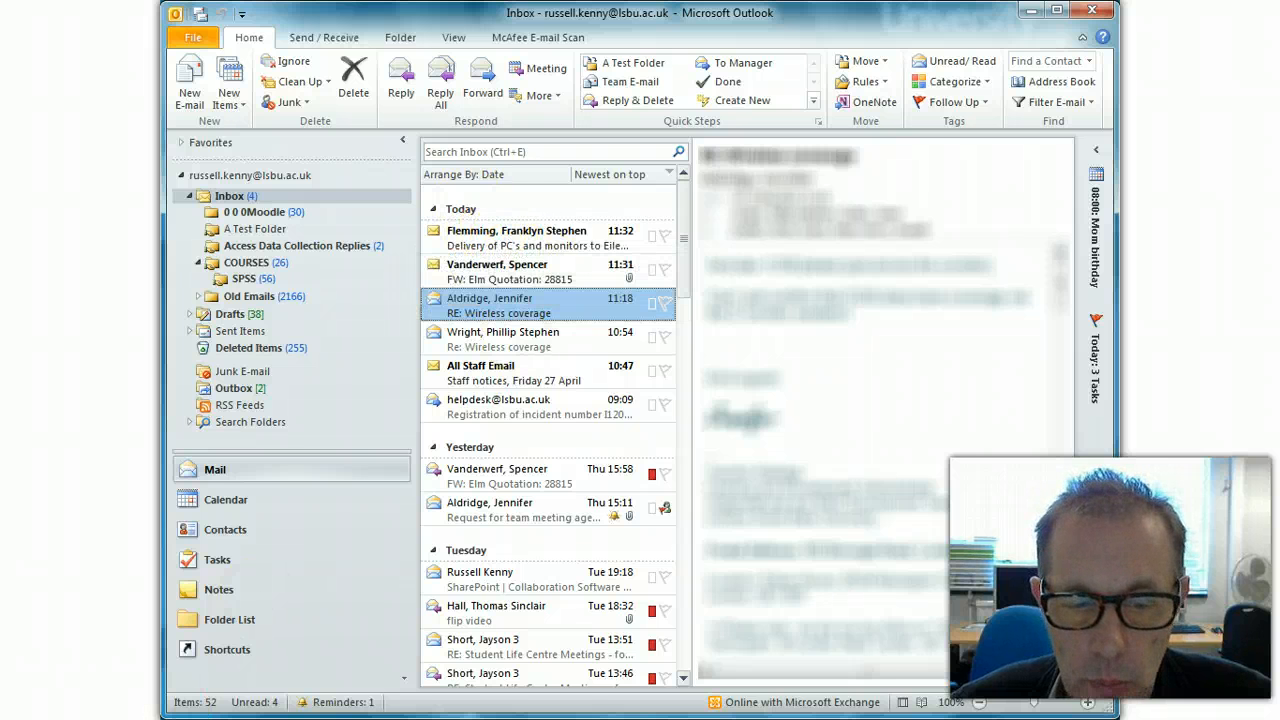
{"action": "left_click", "coordinate": [290, 718]}
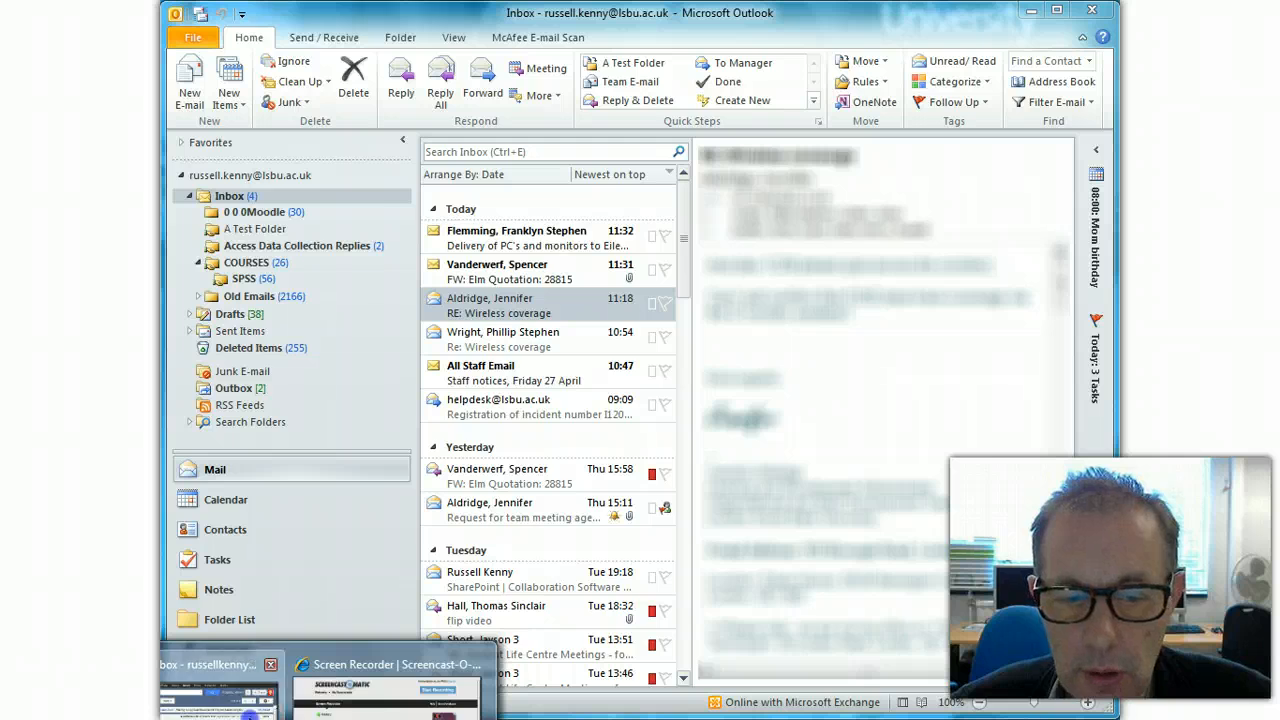
- In Gmail, start a new email addressed to the university Outlook address
{"action": "left_click", "coordinate": [218, 690]}
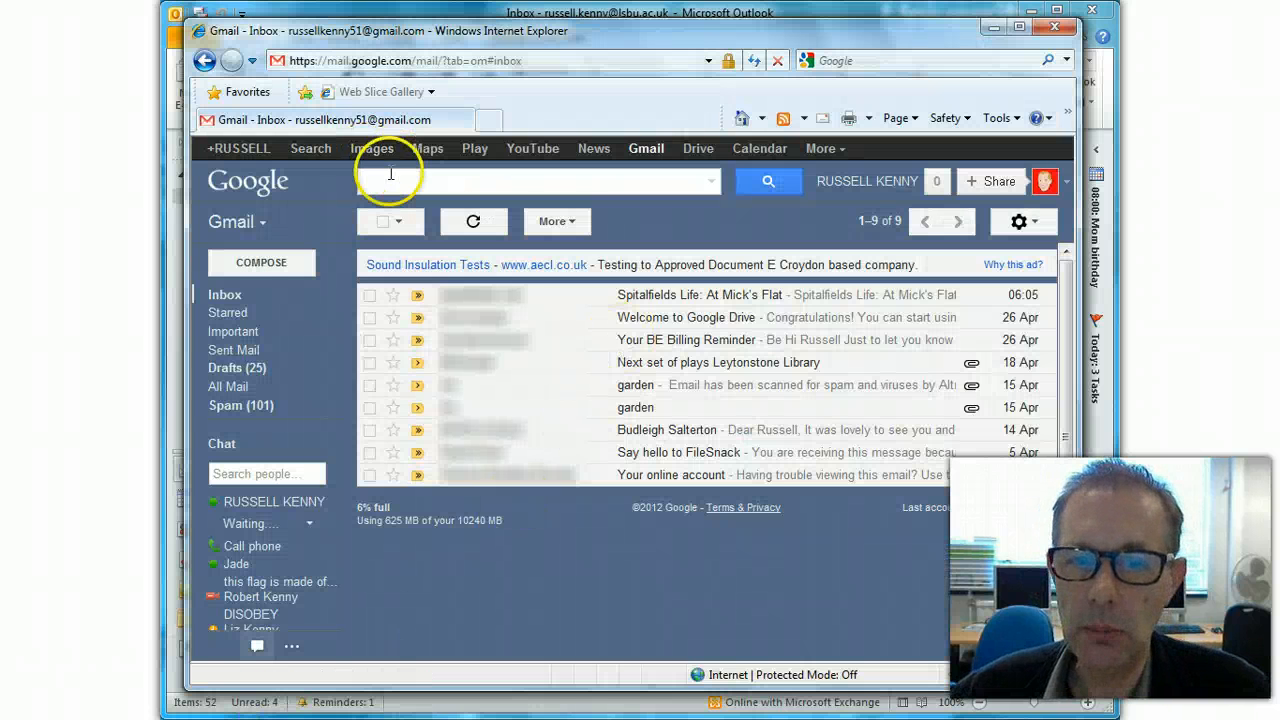
{"action": "left_click", "coordinate": [296, 270]}
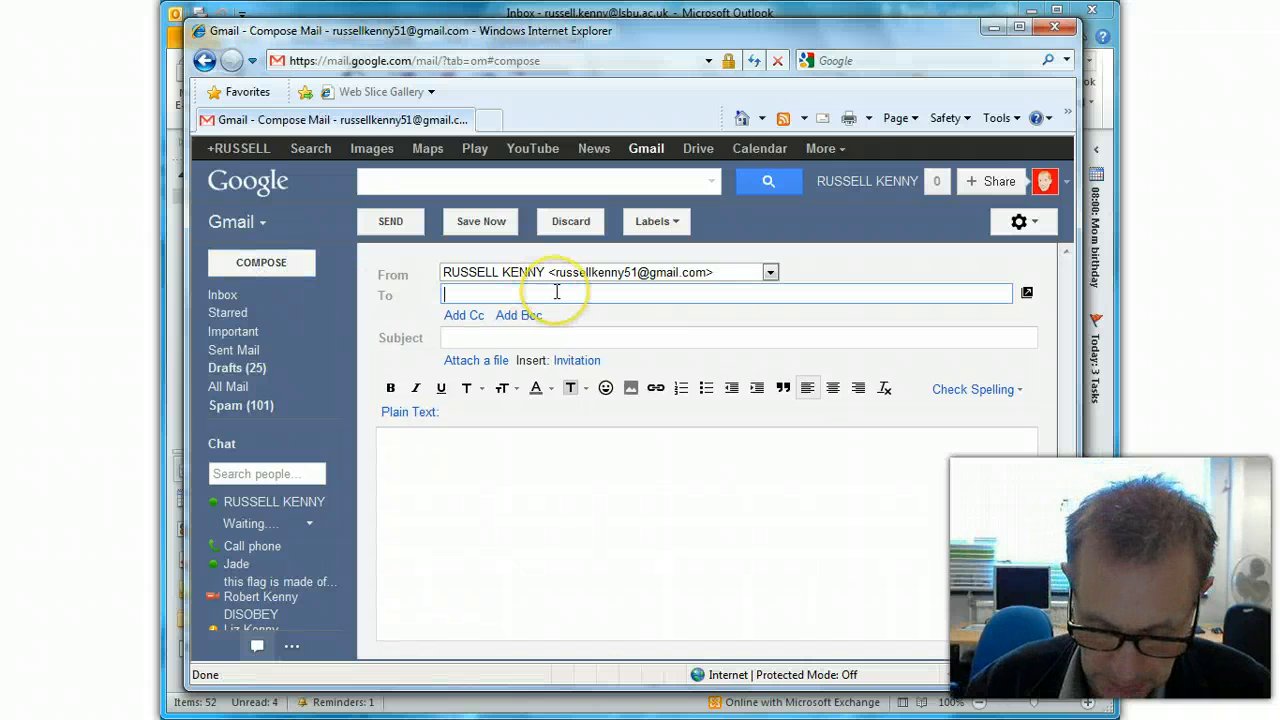
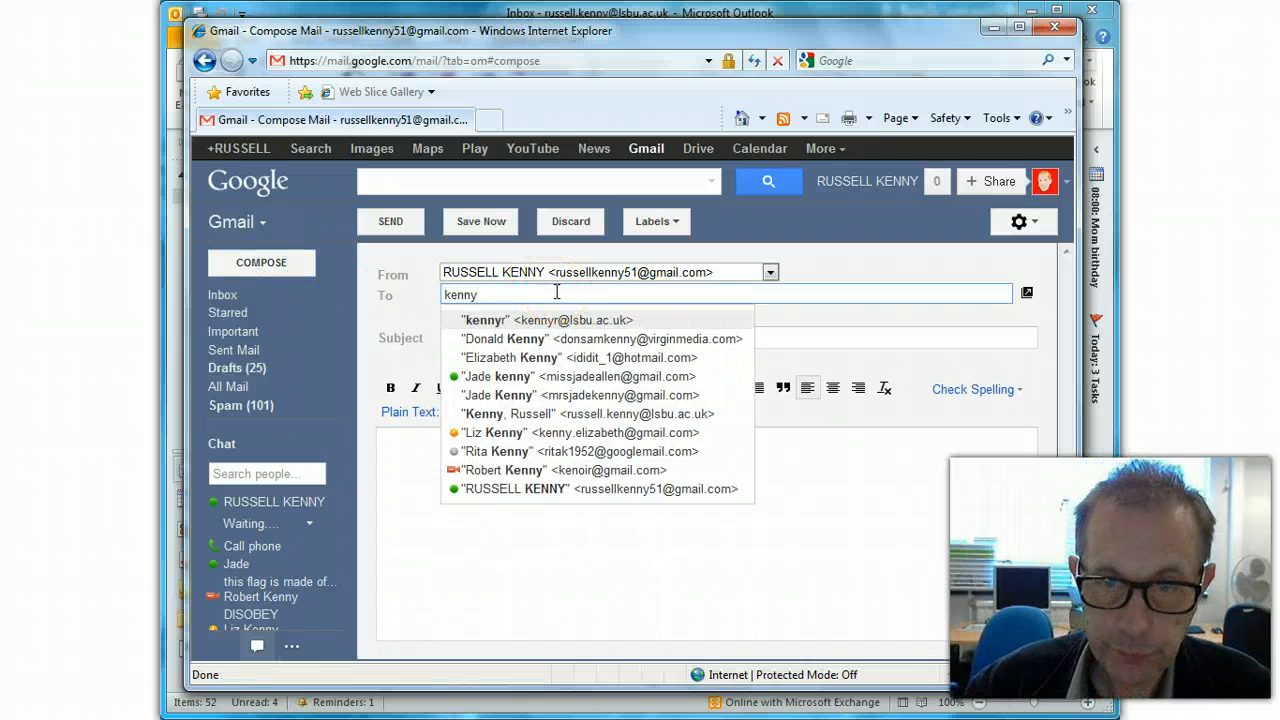
{"action": "left_click", "coordinate": [505, 319]}
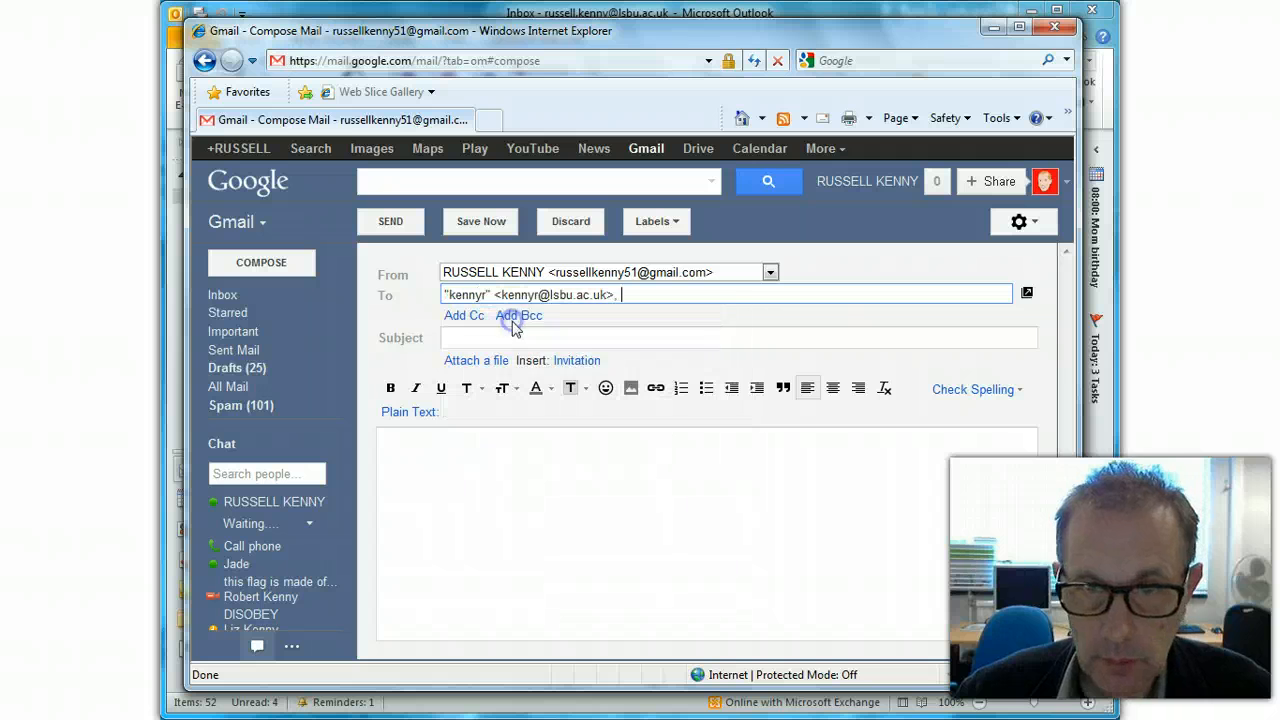
- Give the email subject 'Tester' and body 'This is a test.', then send it
{"action": "left_click", "coordinate": [480, 337]}
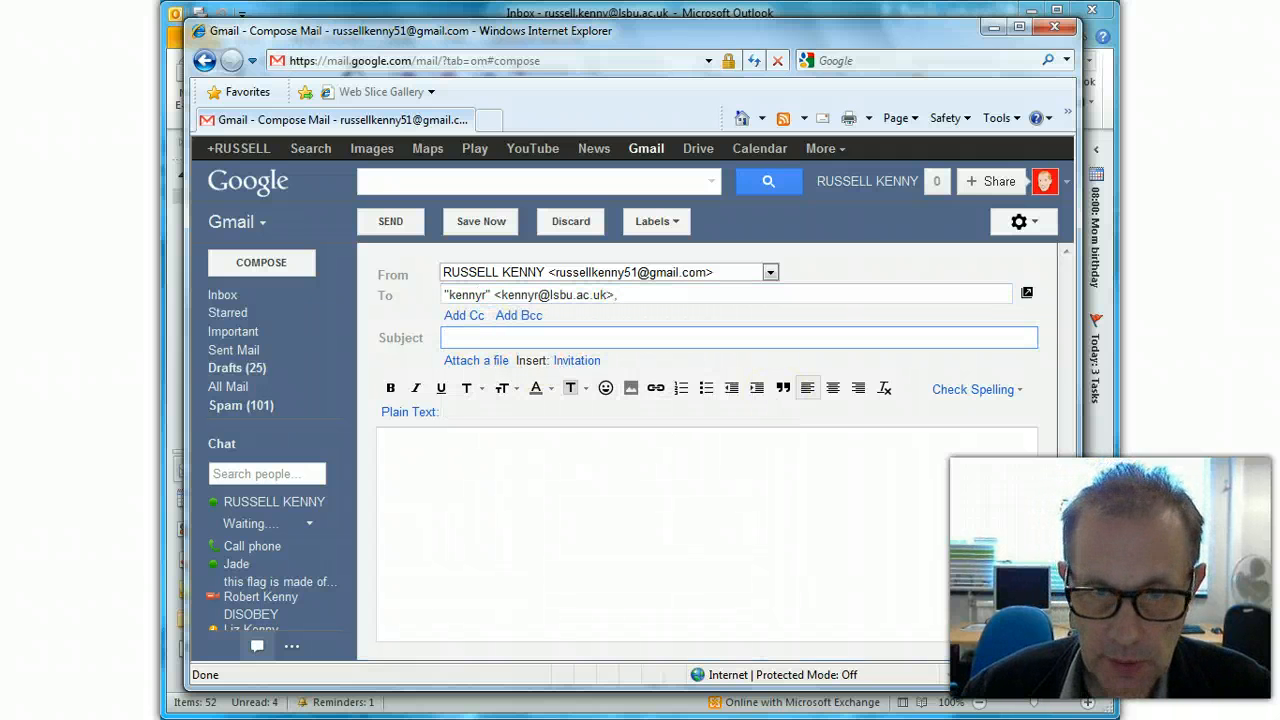
{"action": "type", "text": "Tester"}
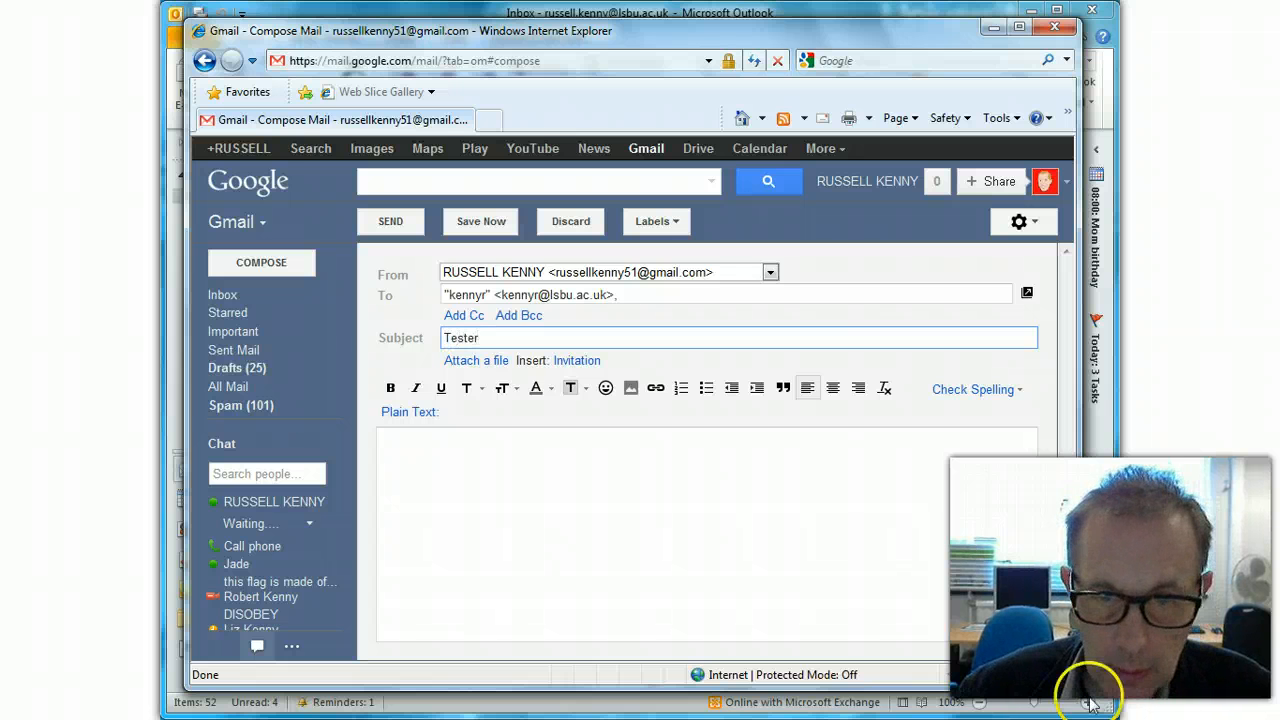
{"action": "left_click", "coordinate": [426, 437]}
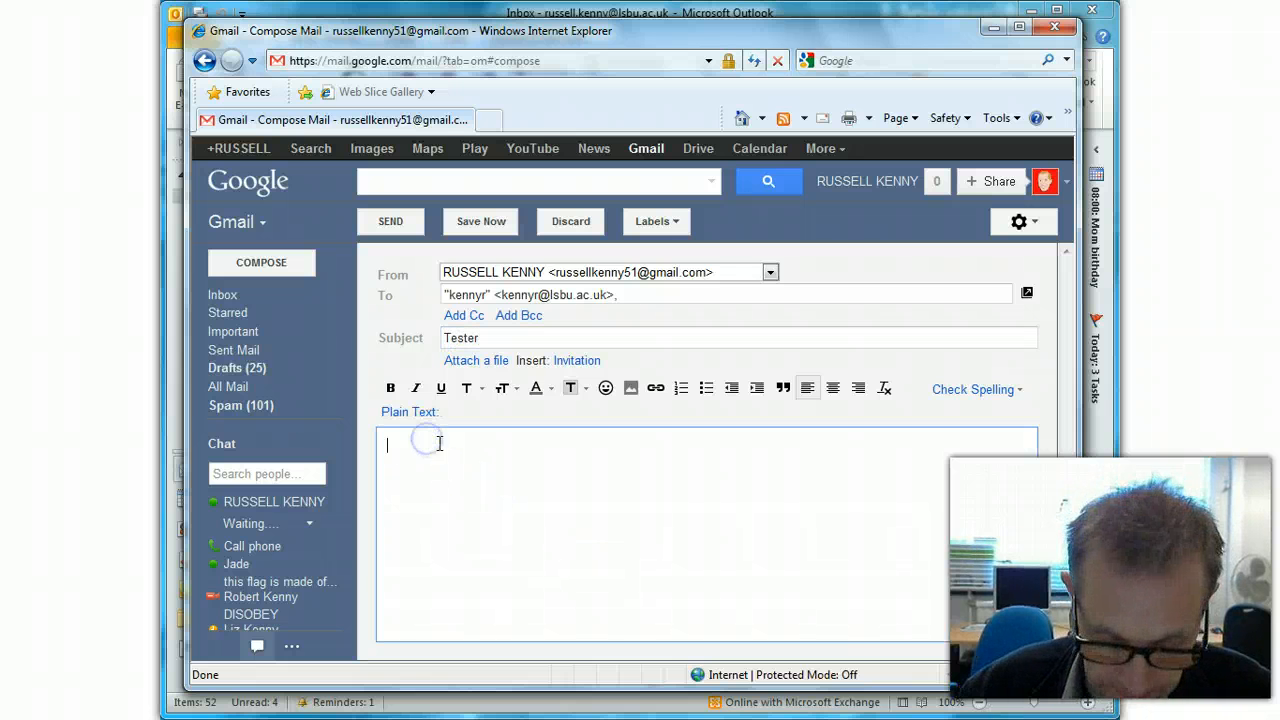
{"action": "type", "text": "Thgis is a test."}
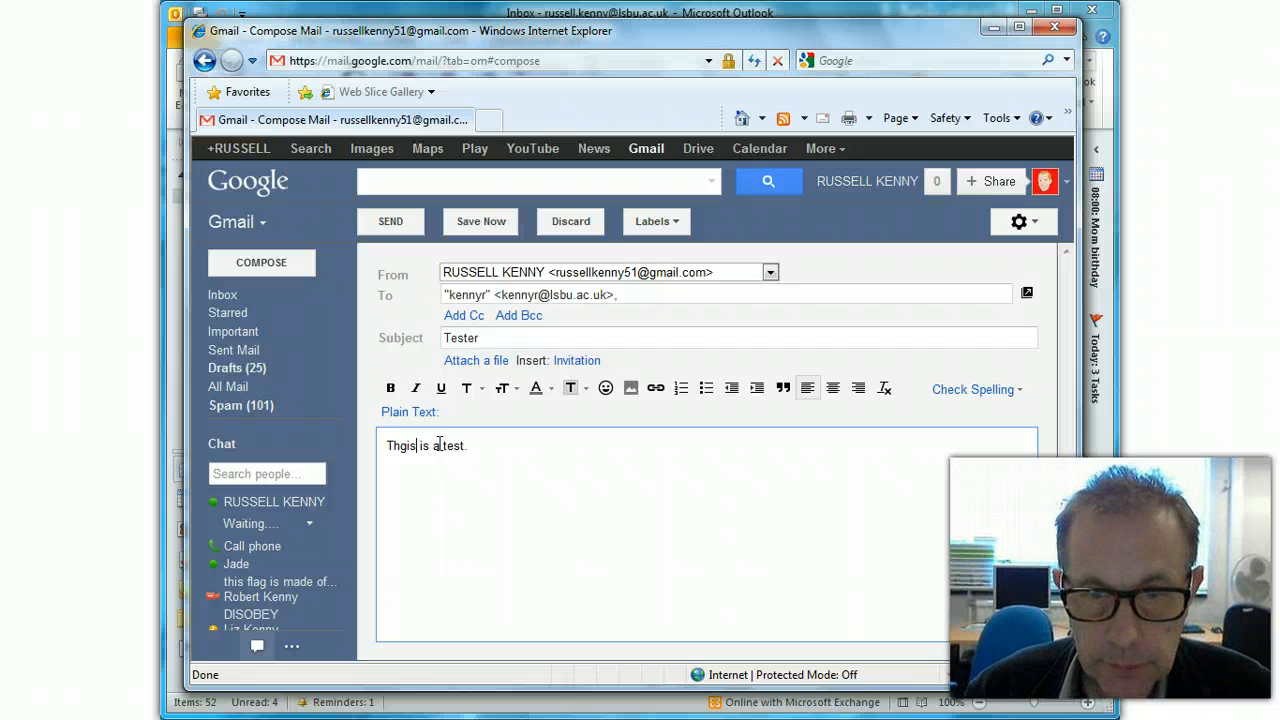
{"action": "key", "text": "BackSpace"}
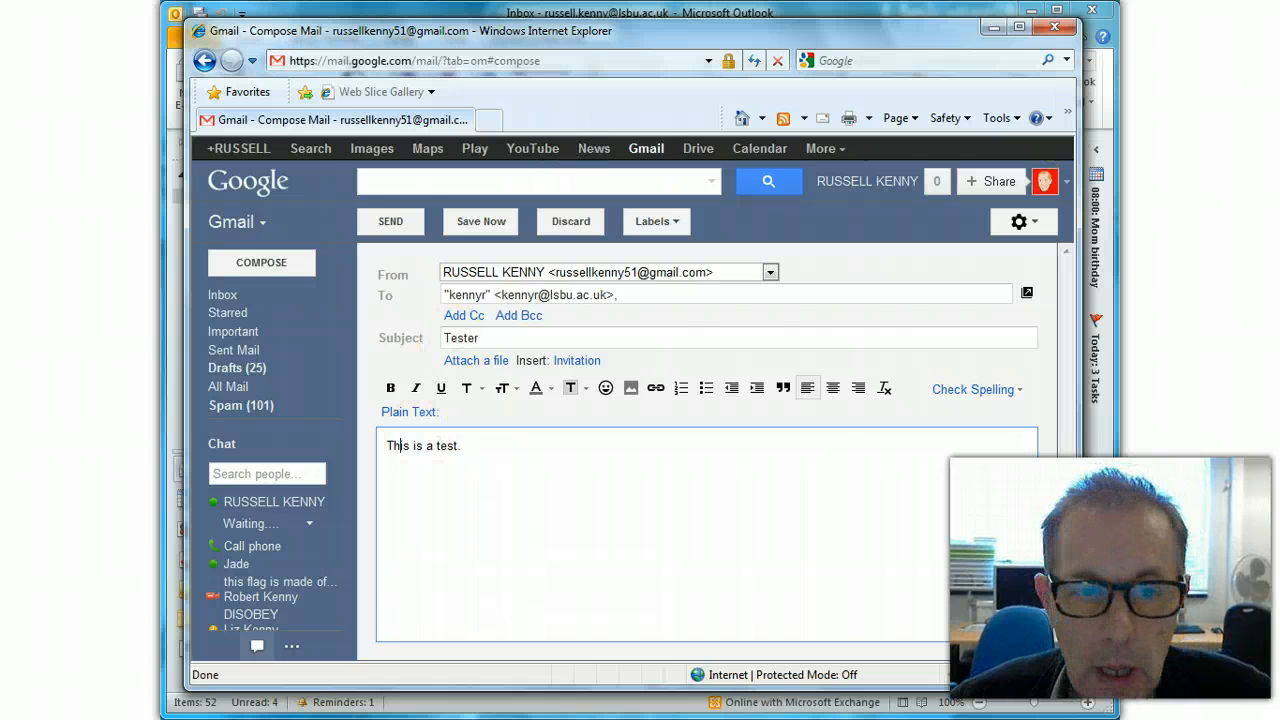
{"action": "left_click", "coordinate": [400, 225]}
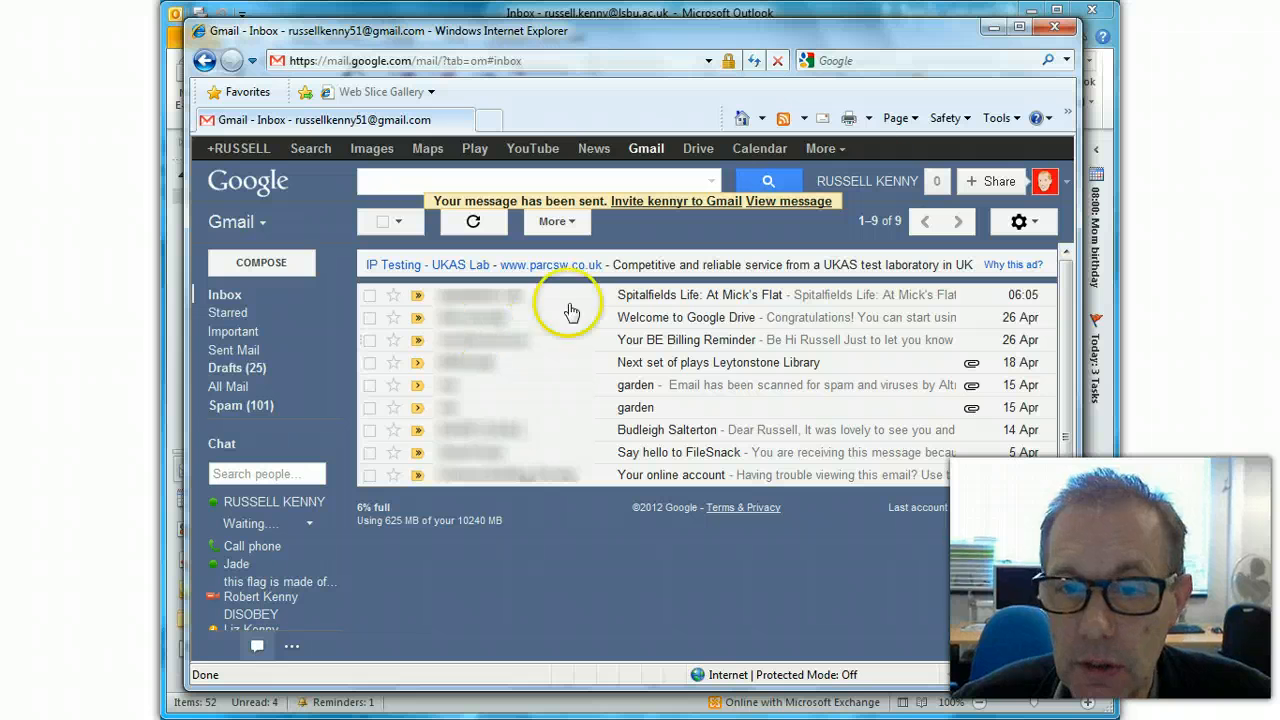
- Return to Outlook and open A Test Folder to find the 'Tester' email from Gmail
{"action": "left_click", "coordinate": [993, 28]}
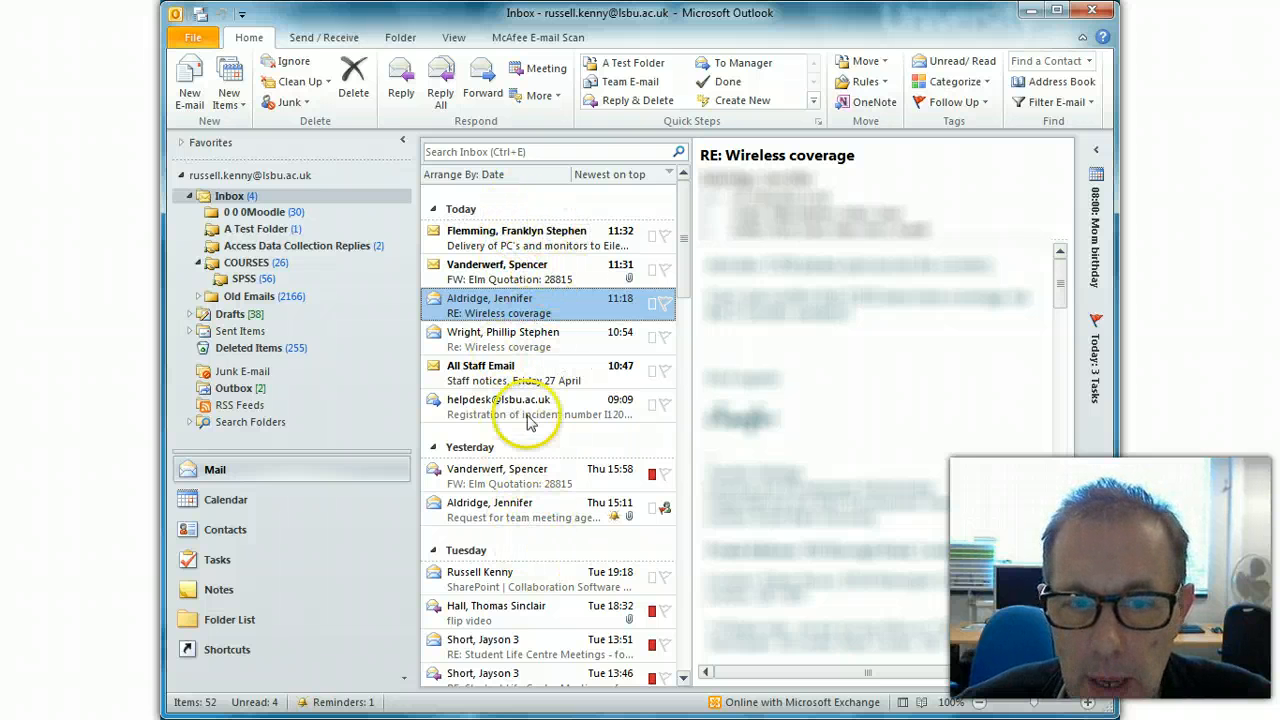
{"action": "left_click", "coordinate": [245, 230]}
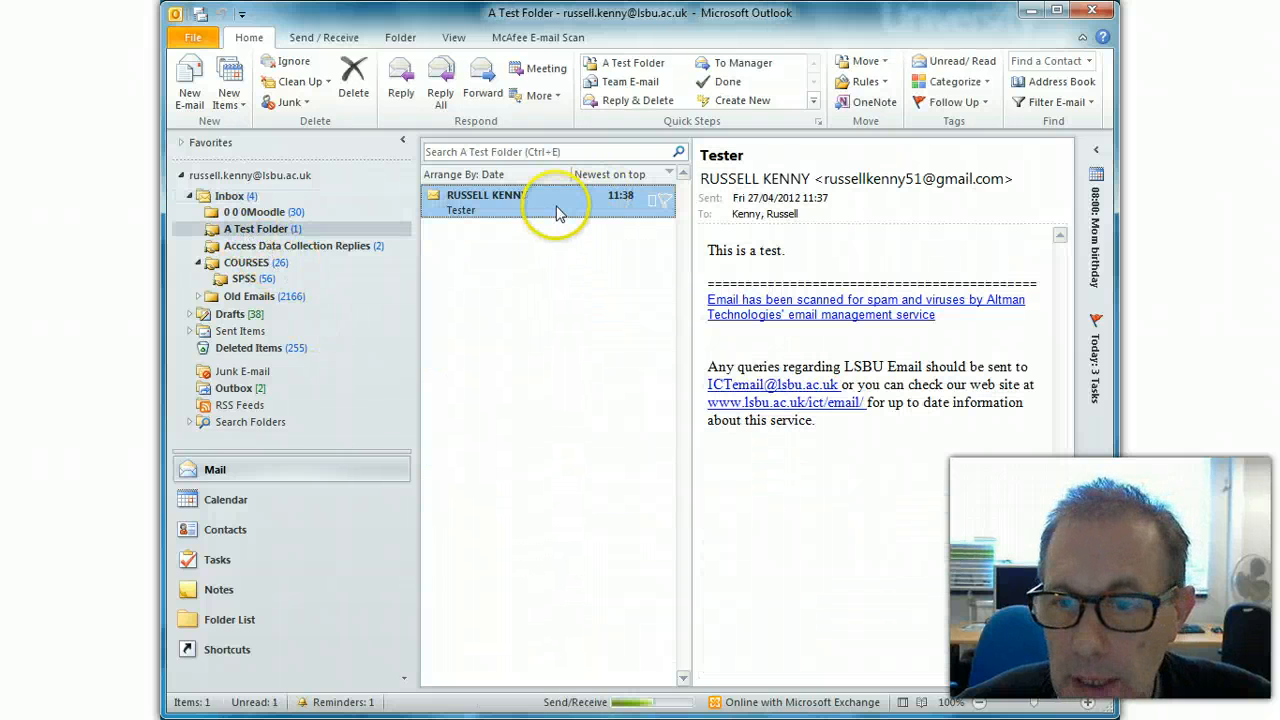